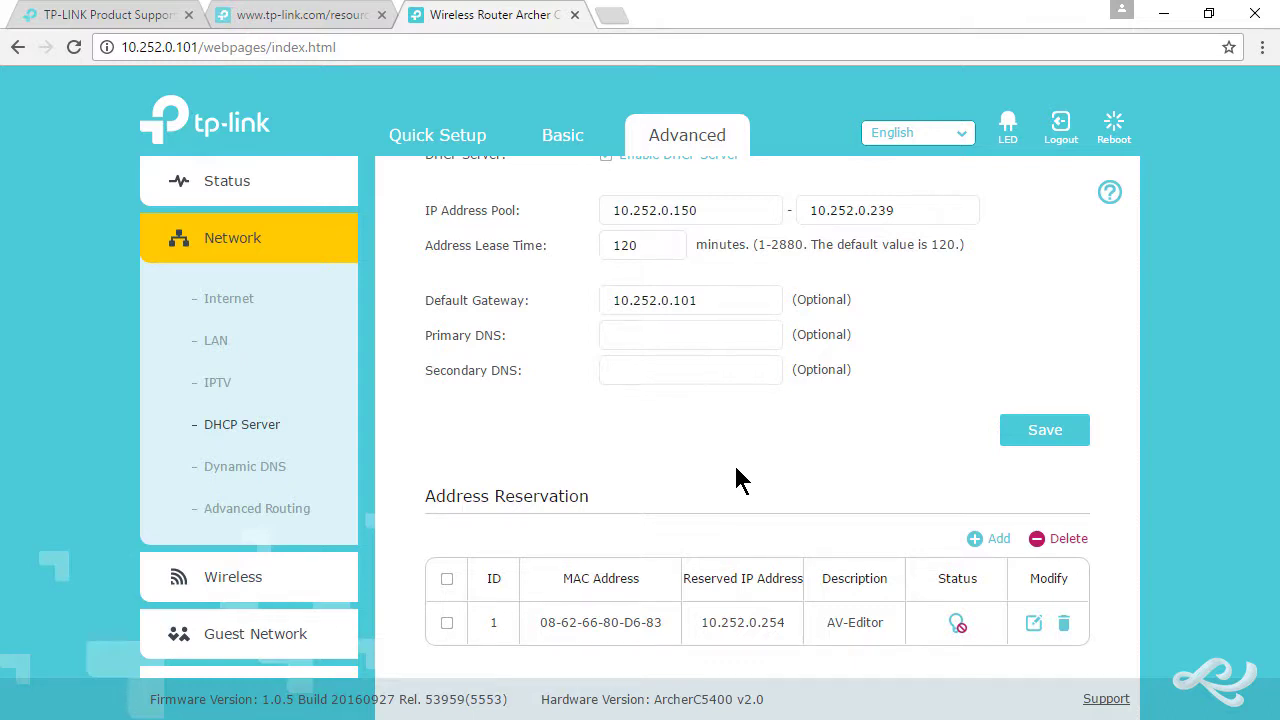
# Go to the Internet (IPv4 WAN) settings page under Advanced > Network.
pyautogui.click(243, 303)
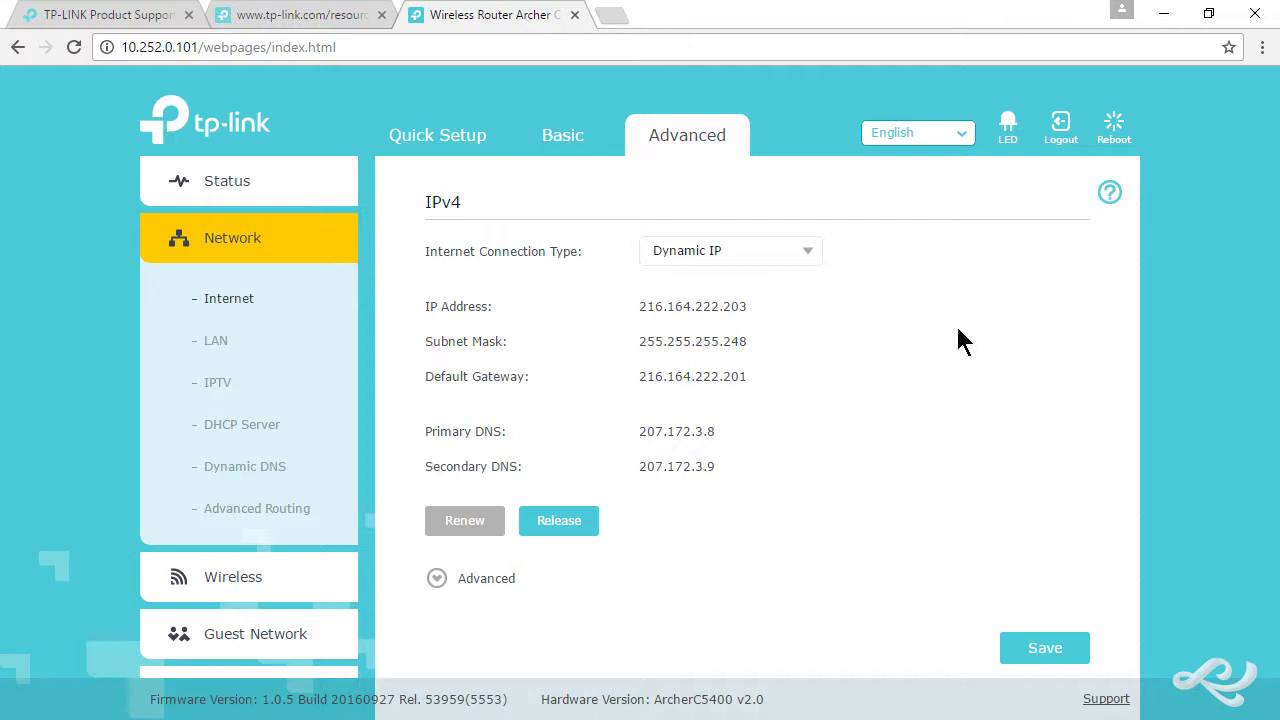
# Change the connection type to Static IP with WAN address 216.164.222.203.
pyautogui.click(807, 252)
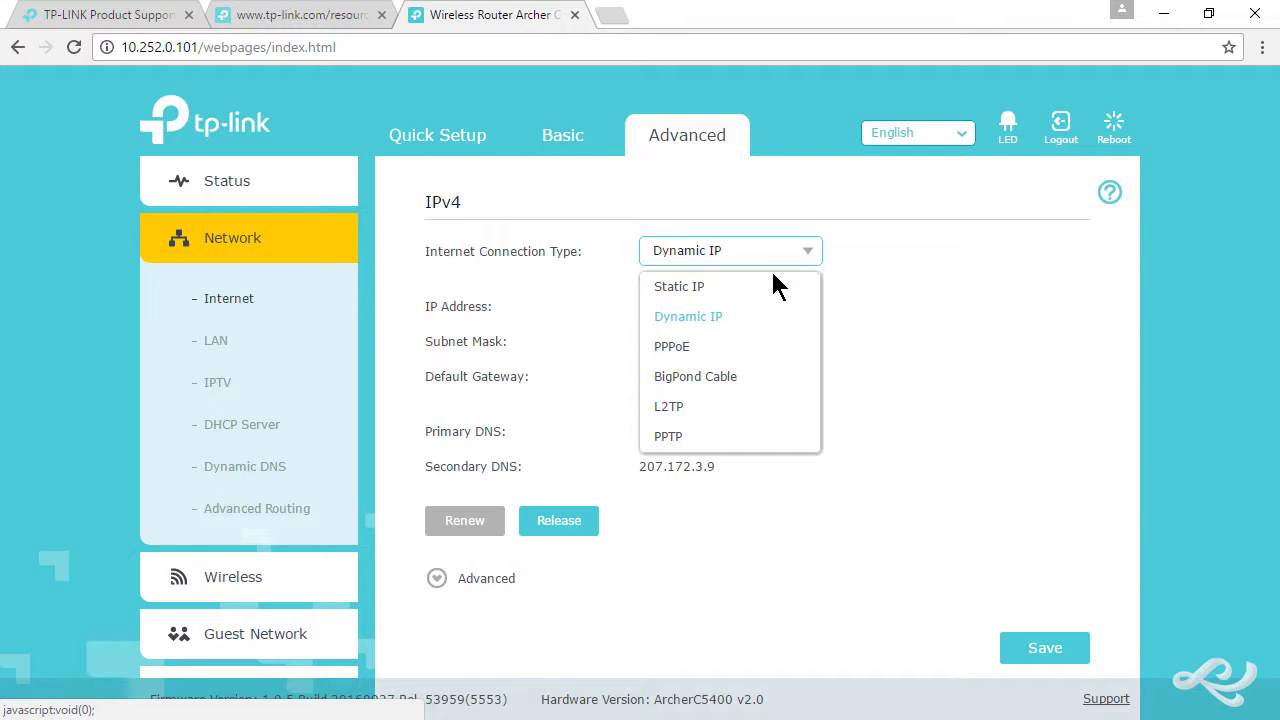
pyautogui.click(718, 287)
pyautogui.click(728, 302)
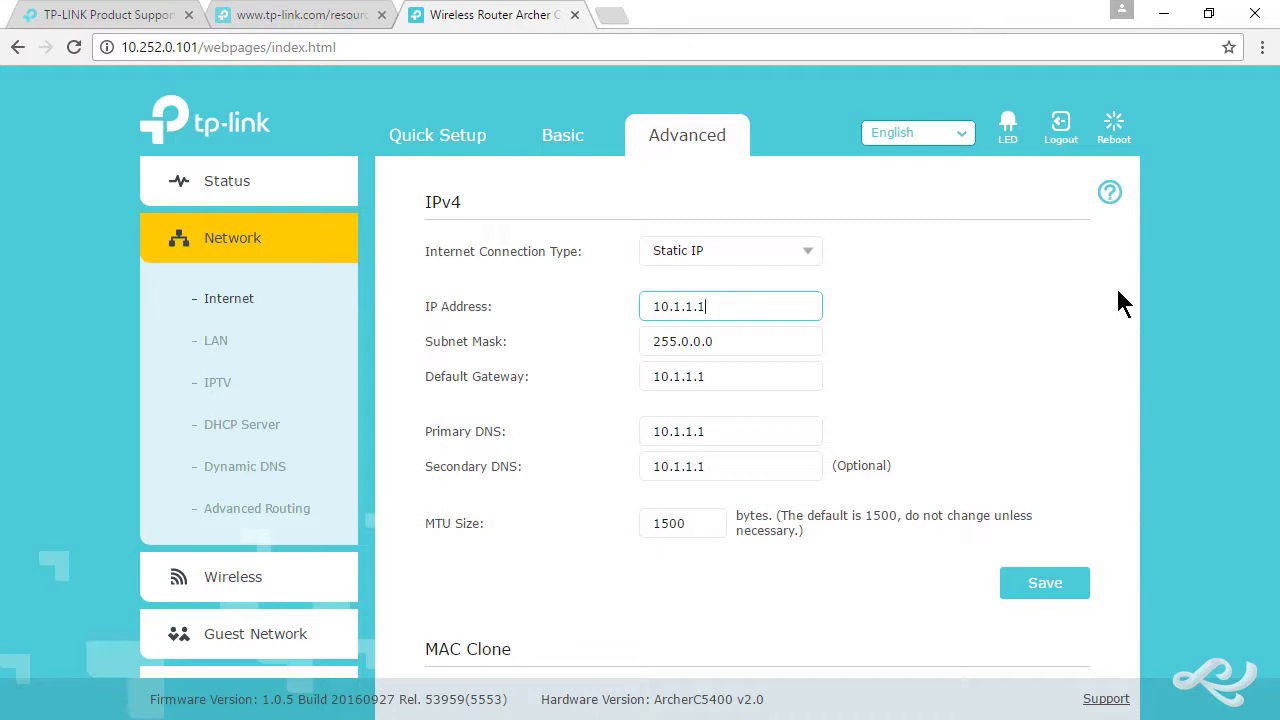
pyautogui.press('BackSpace')
pyautogui.press('BackSpace')
pyautogui.press('BackSpace')
pyautogui.press('BackSpace')
pyautogui.press('BackSpace')
pyautogui.press('BackSpace')
pyautogui.press('BackSpace')
pyautogui.press('BackSpace')
pyautogui.write('216.164.222.')
pyautogui.write('203')
pyautogui.press('Tab')
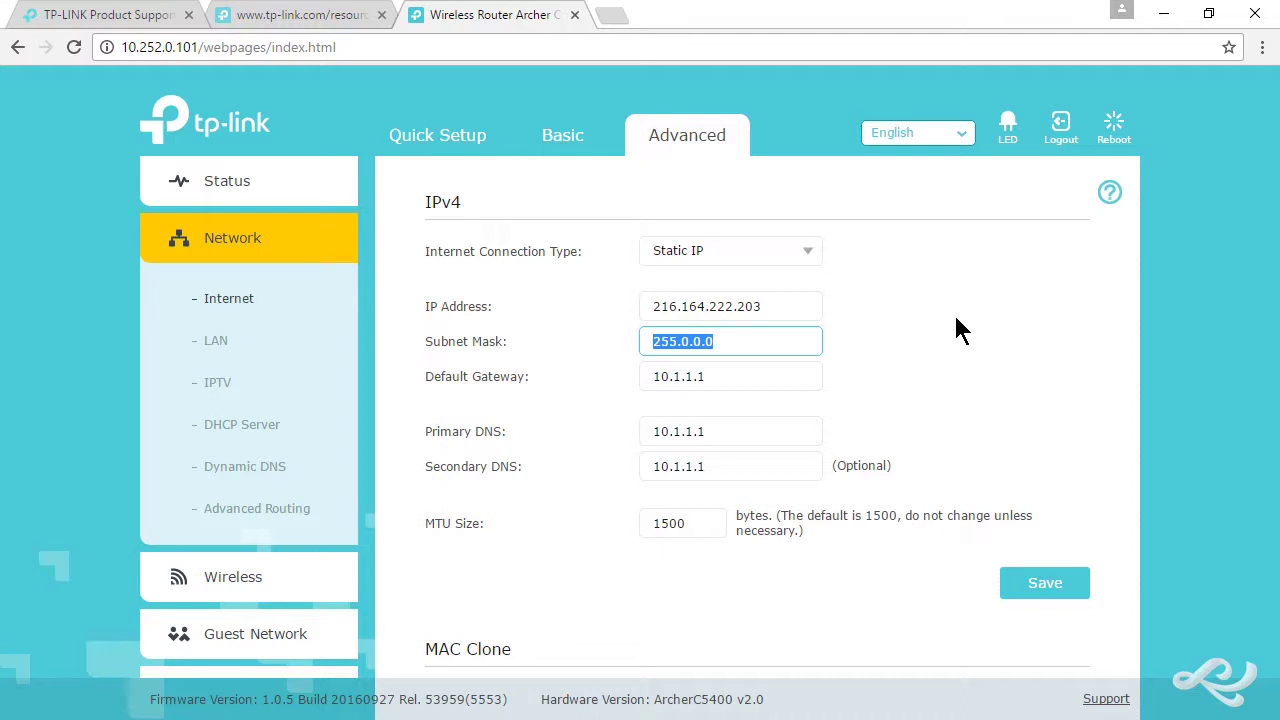
# Set subnet mask 255.255.255.248 and default gateway 216.164.222.201.
pyautogui.click(782, 306)
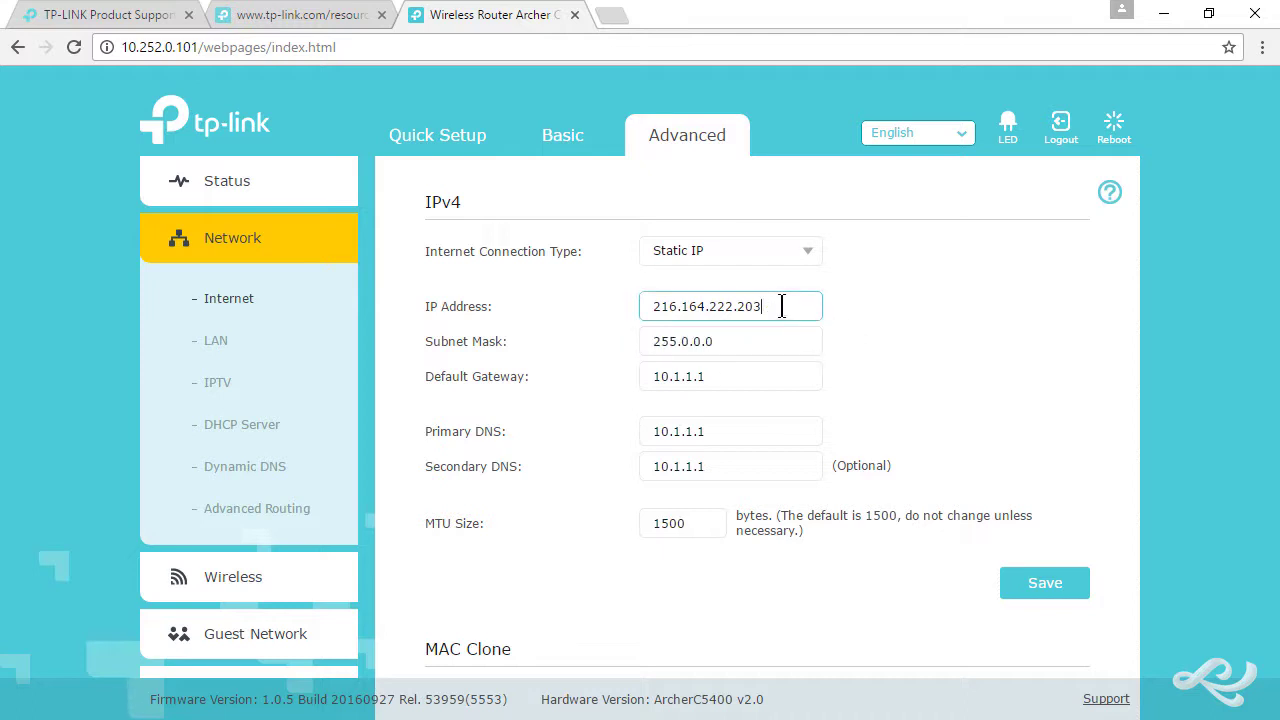
pyautogui.click(760, 333)
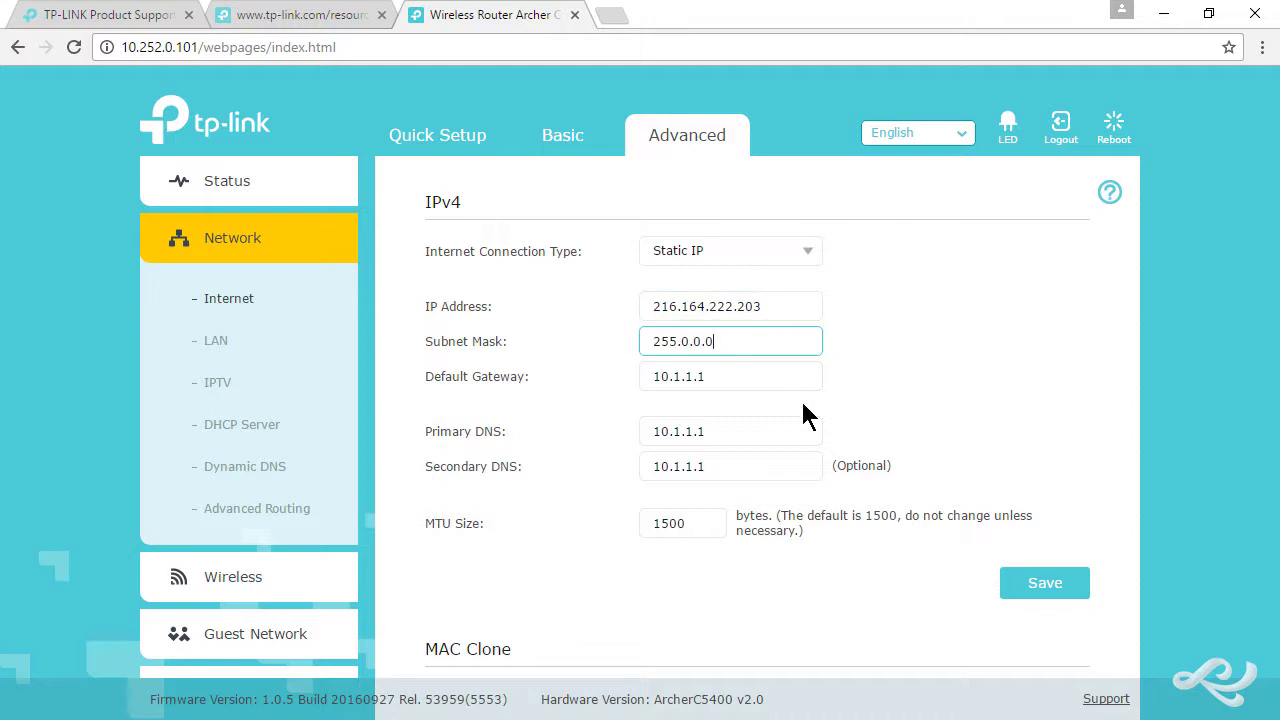
pyautogui.hotkey('ctrl', 'a')
pyautogui.press('BackSpace')
pyautogui.write('255.255.255.248')
pyautogui.press('Tab')
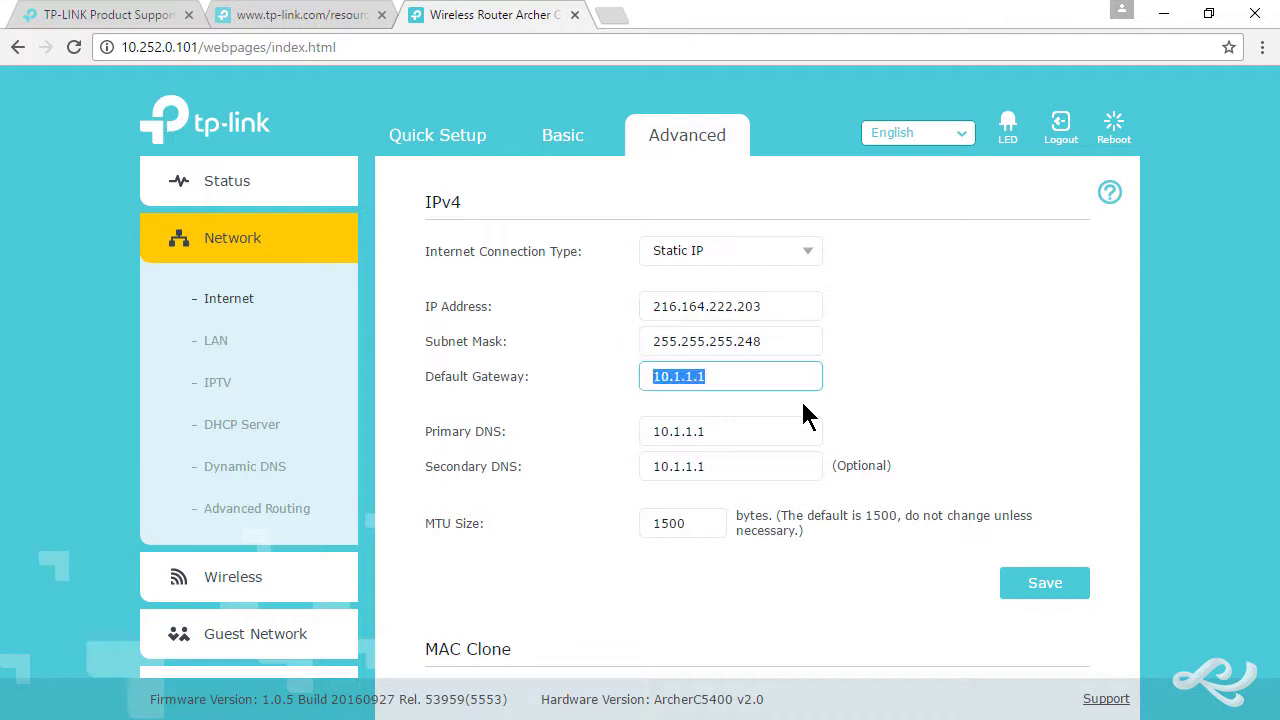
pyautogui.write('216.164')
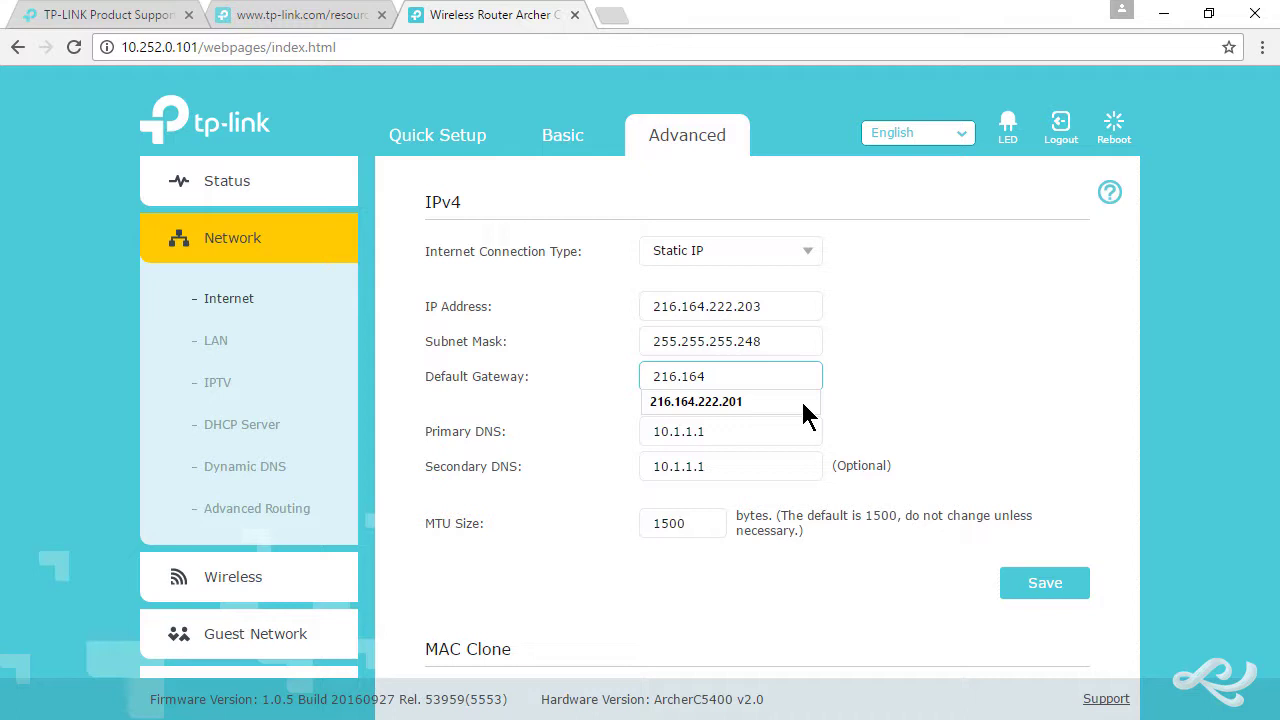
pyautogui.write('.222.201')
# Enter primary DNS 207.172.3.8 and secondary DNS 207.172.3.9.
pyautogui.press('Tab')
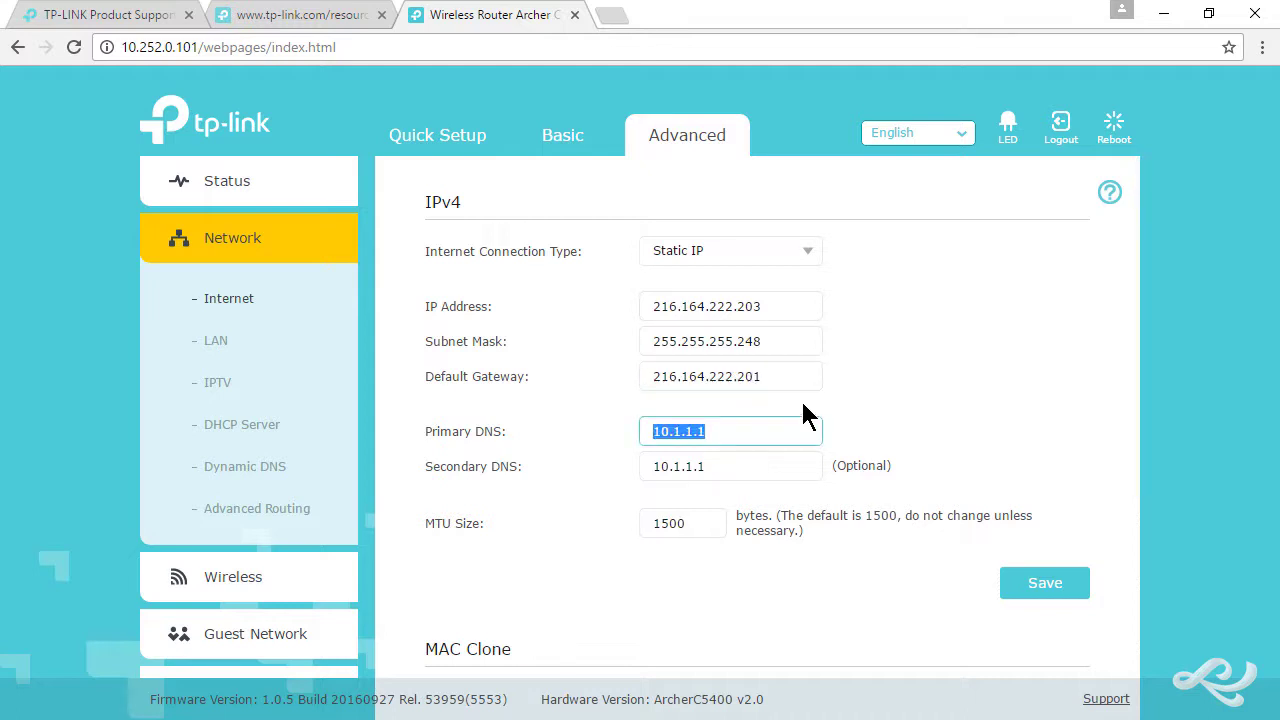
pyautogui.write('207.172.3.8')
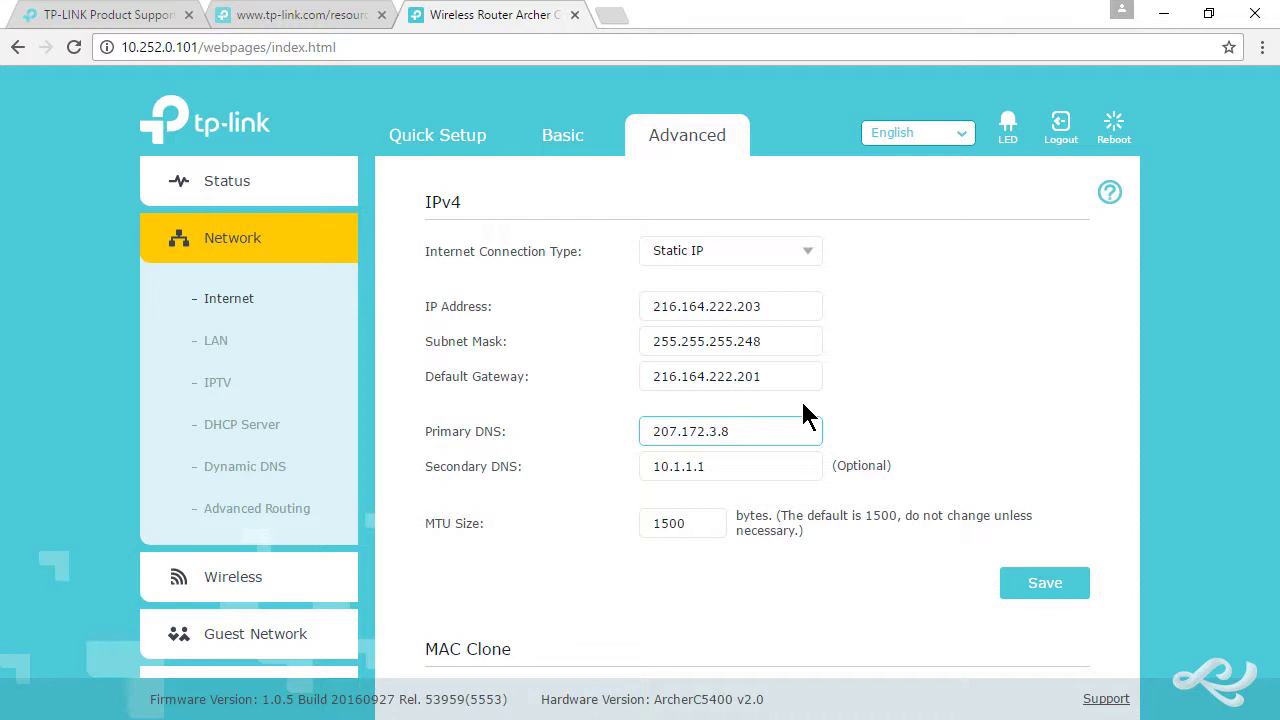
pyautogui.press('Tab')
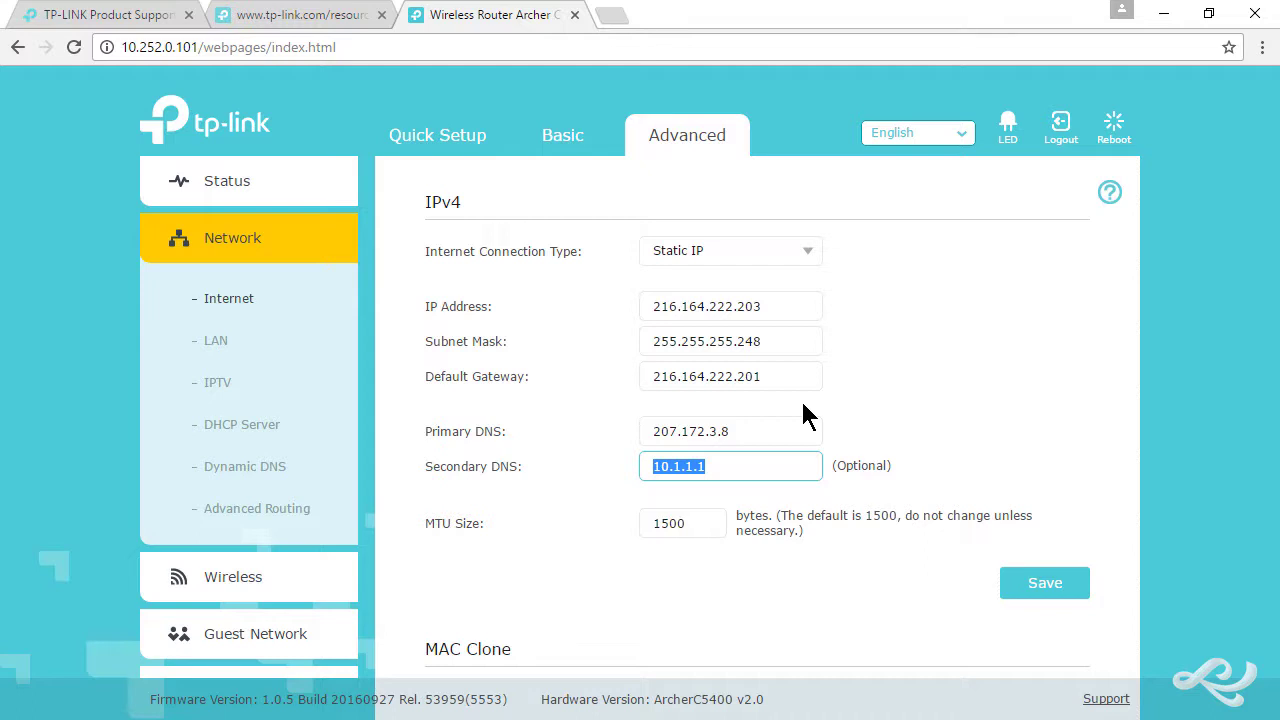
pyautogui.write('207.172.3.9')
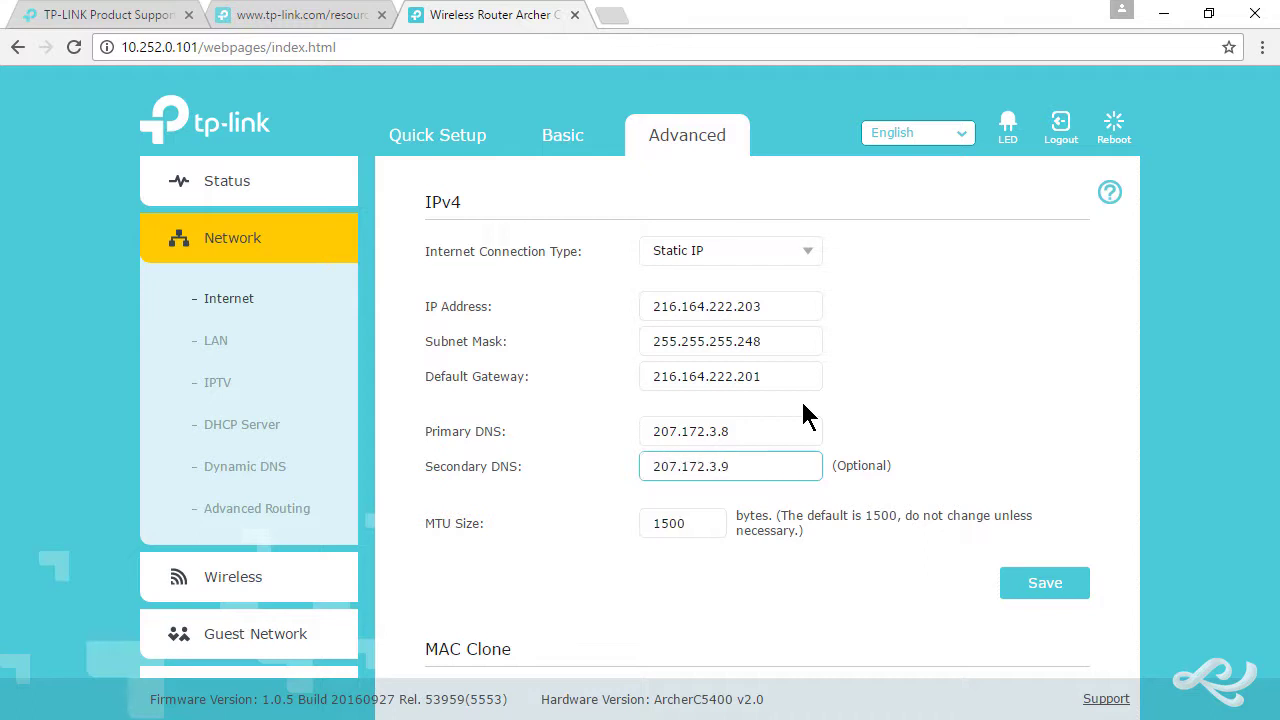
pyautogui.click(778, 304)
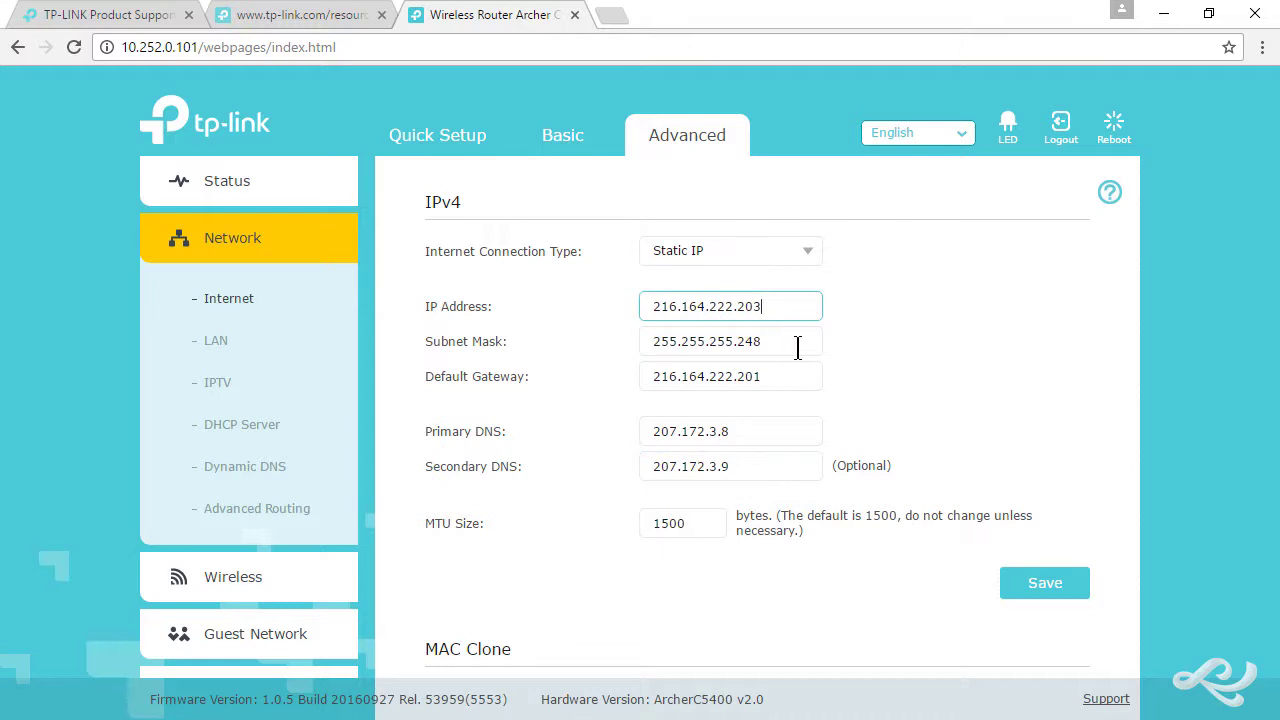
pyautogui.click(795, 341)
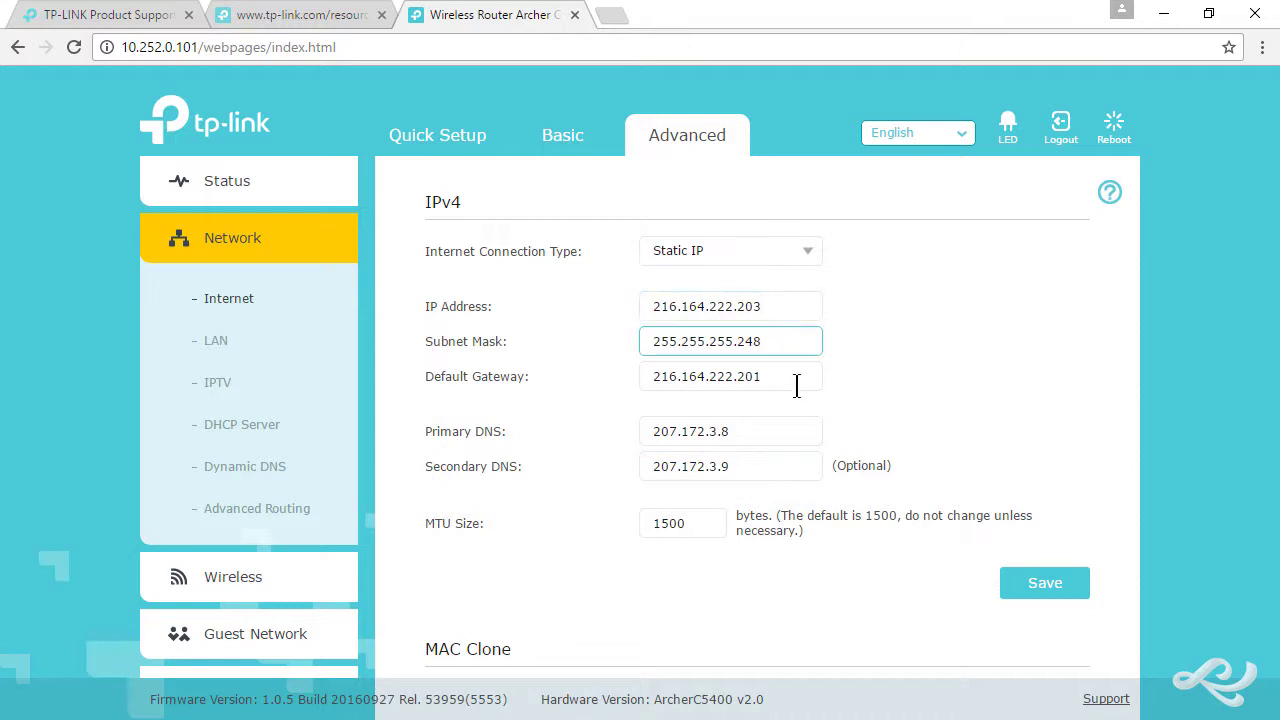
pyautogui.hotkey('shift', 'Tab')
pyautogui.click(654, 343)
pyautogui.moveTo(654, 343); pyautogui.dragTo(735, 344)
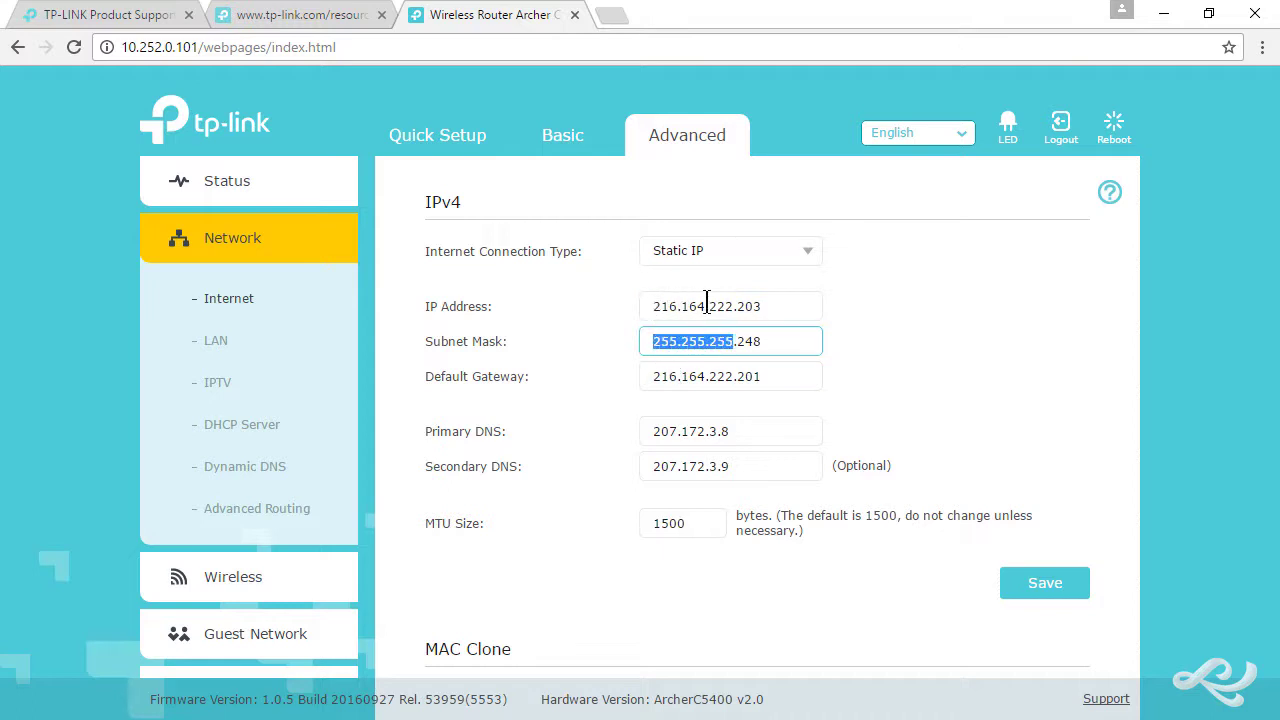
pyautogui.moveTo(654, 306); pyautogui.dragTo(735, 378)
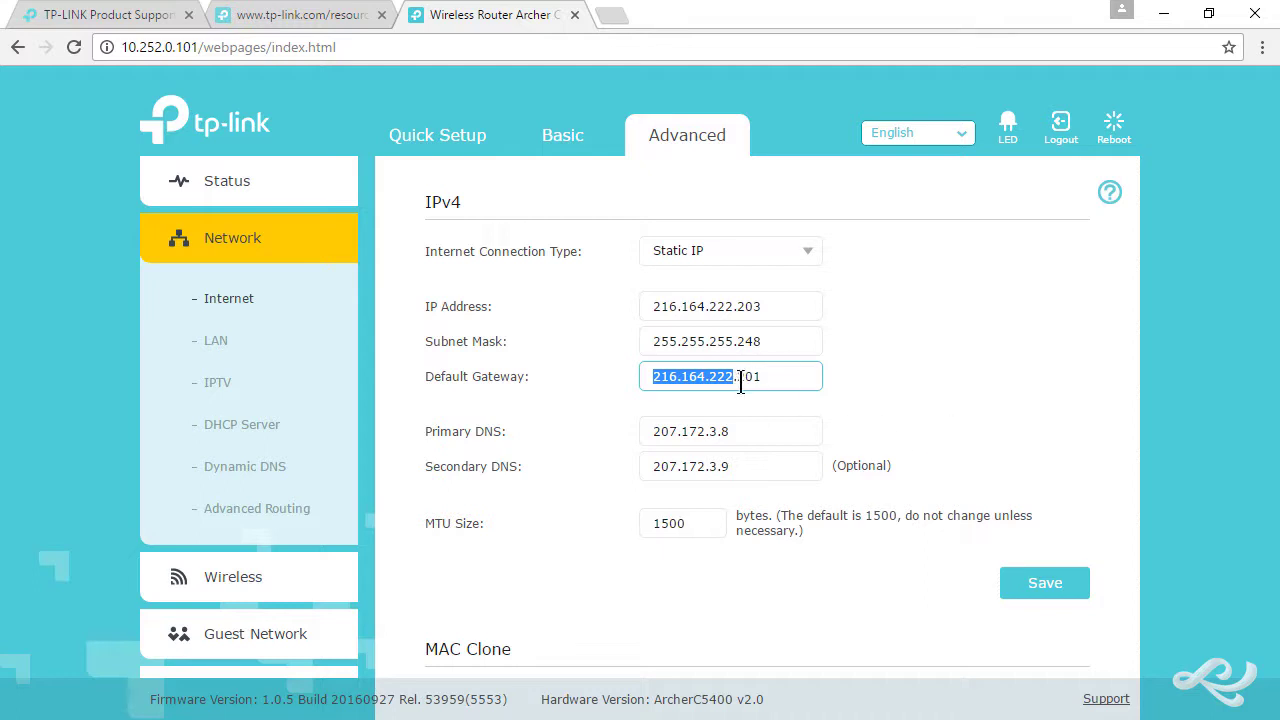
pyautogui.moveTo(738, 378); pyautogui.dragTo(766, 378)
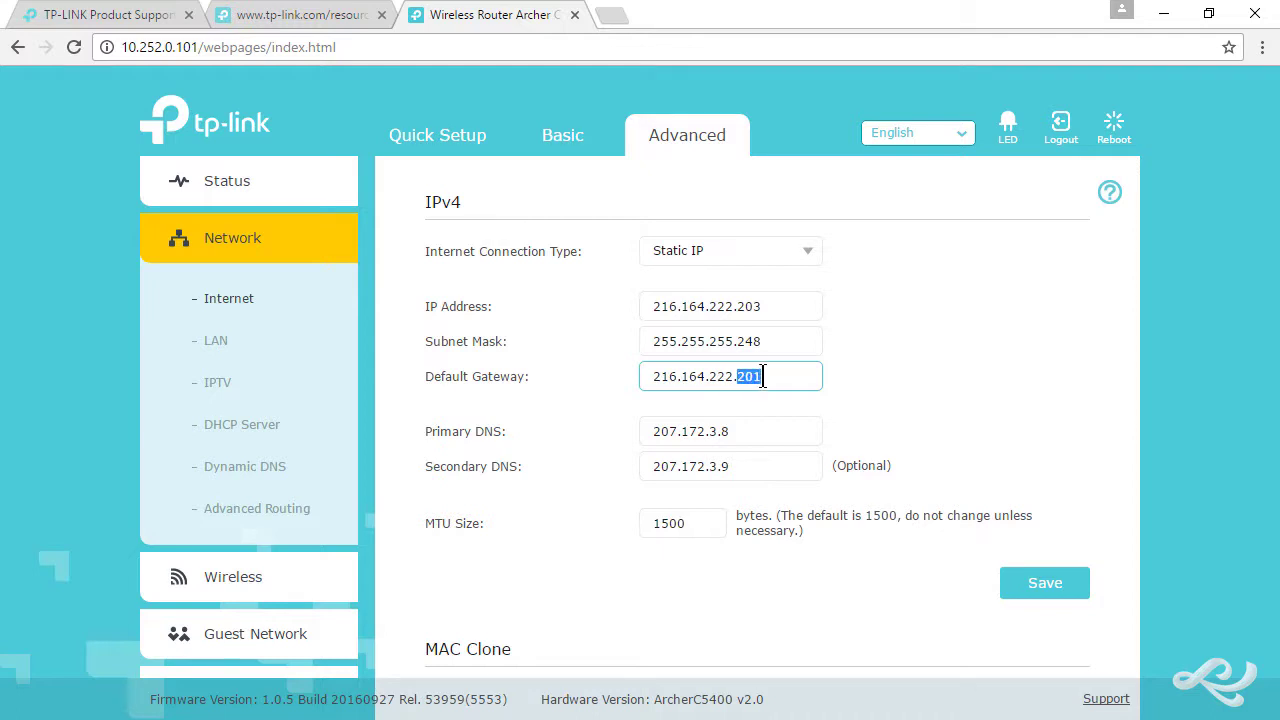
pyautogui.click(951, 414)
pyautogui.click(768, 428)
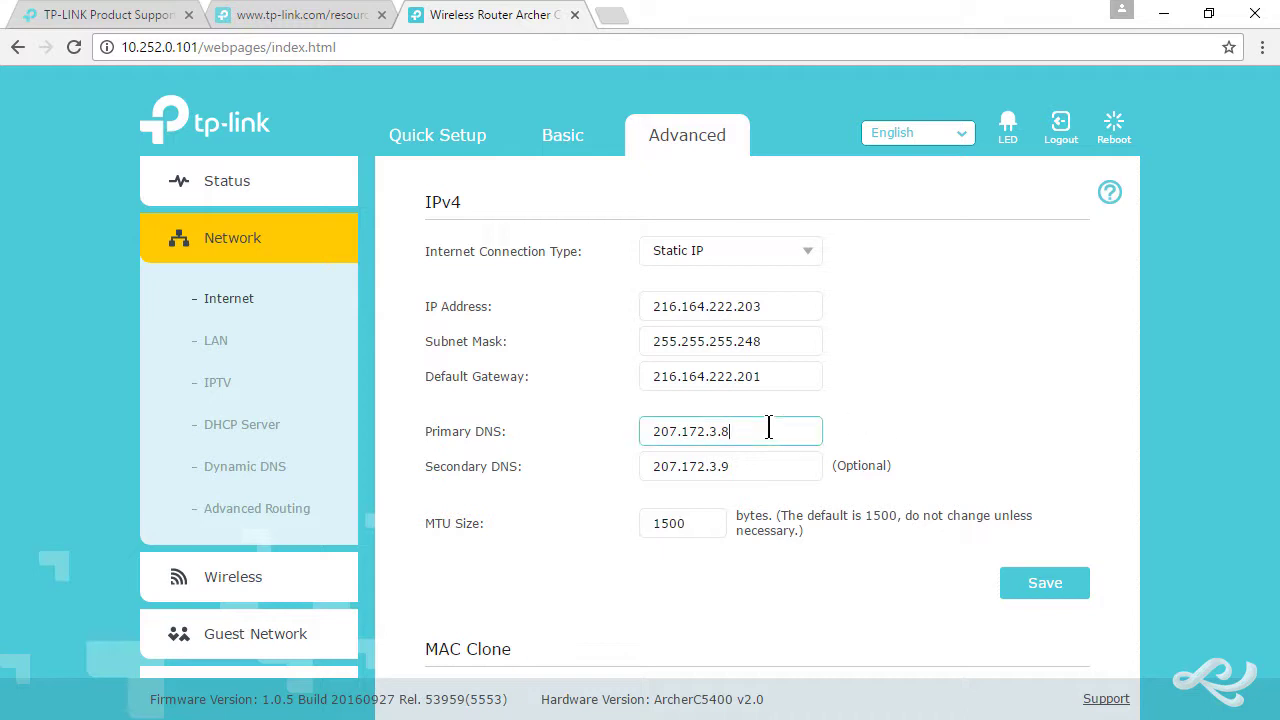
pyautogui.click(756, 467)
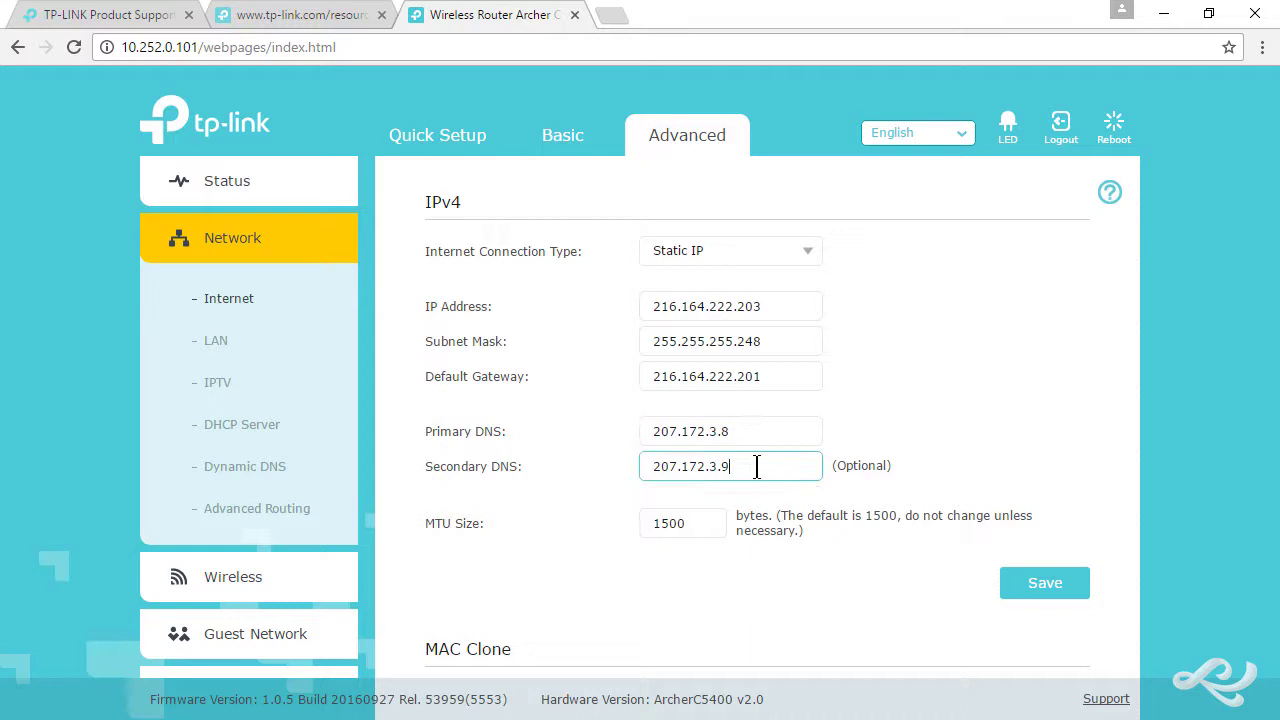
pyautogui.click(717, 528)
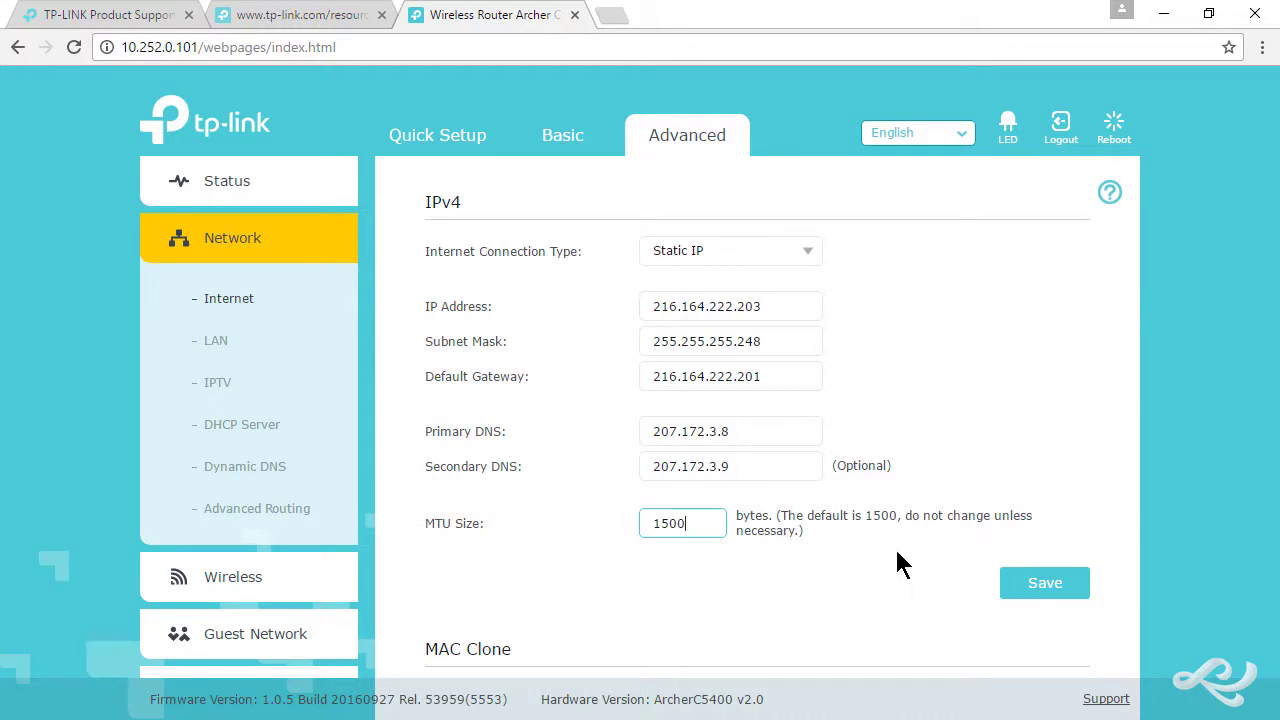
# Save the static WAN settings and ping example.com from the router's System Tools > Diagnostics.
pyautogui.click(1045, 586)
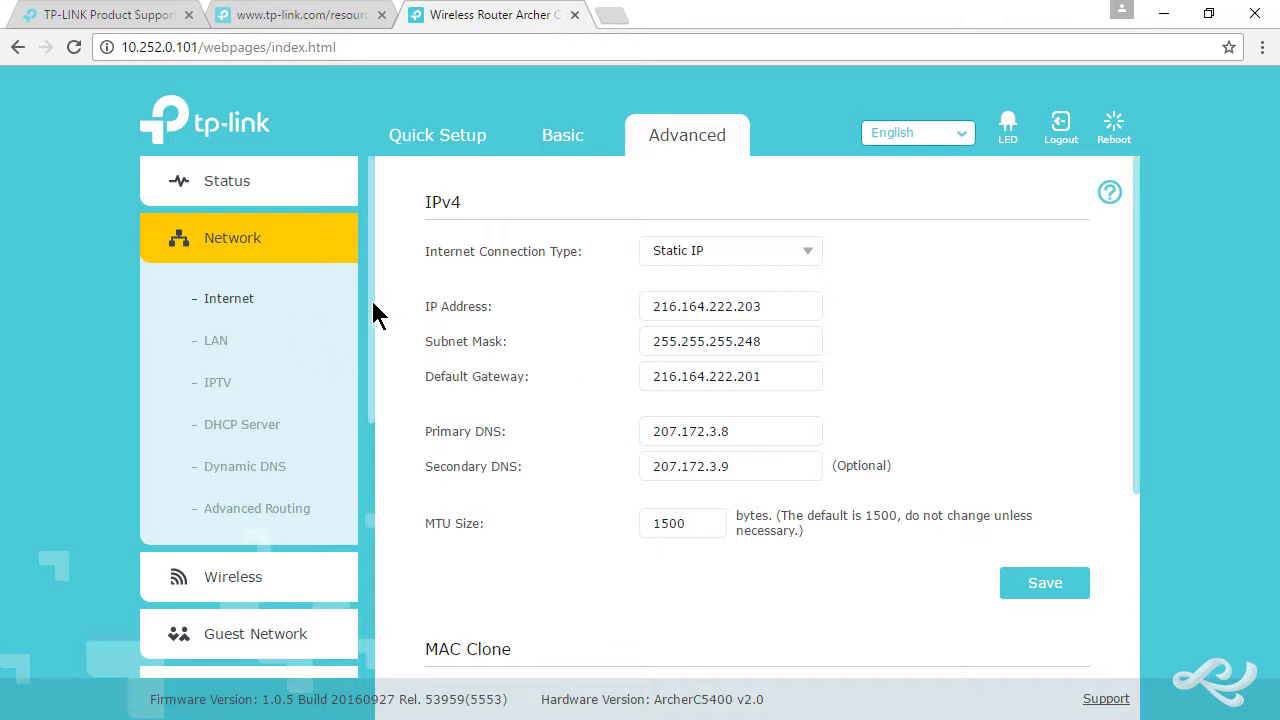
pyautogui.scroll(-5, 362, 550)
pyautogui.click(240, 600)
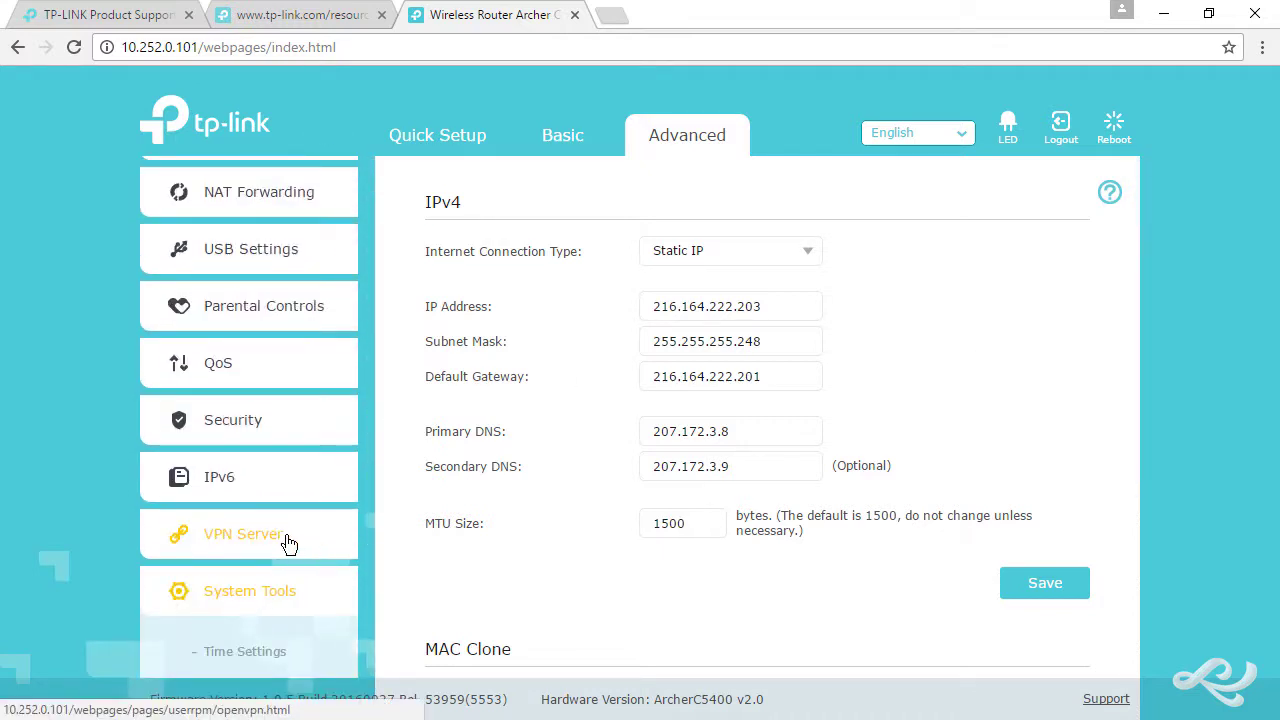
pyautogui.click(238, 519)
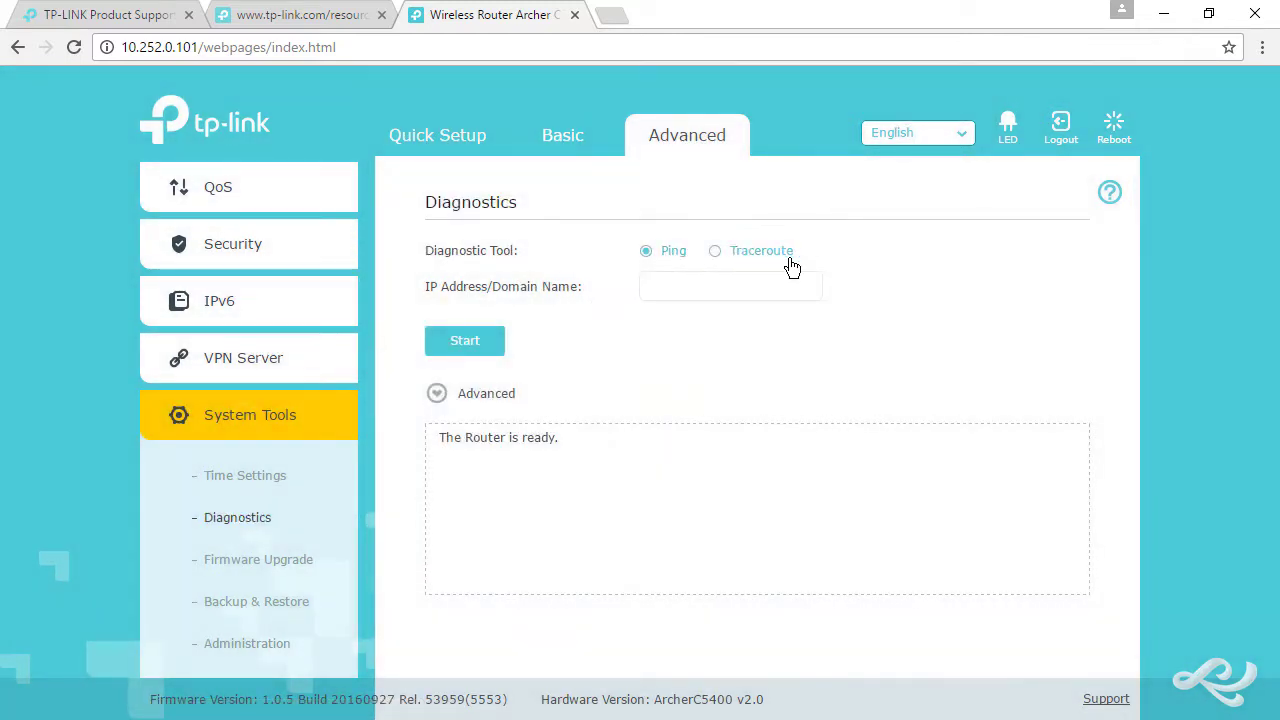
pyautogui.click(700, 289)
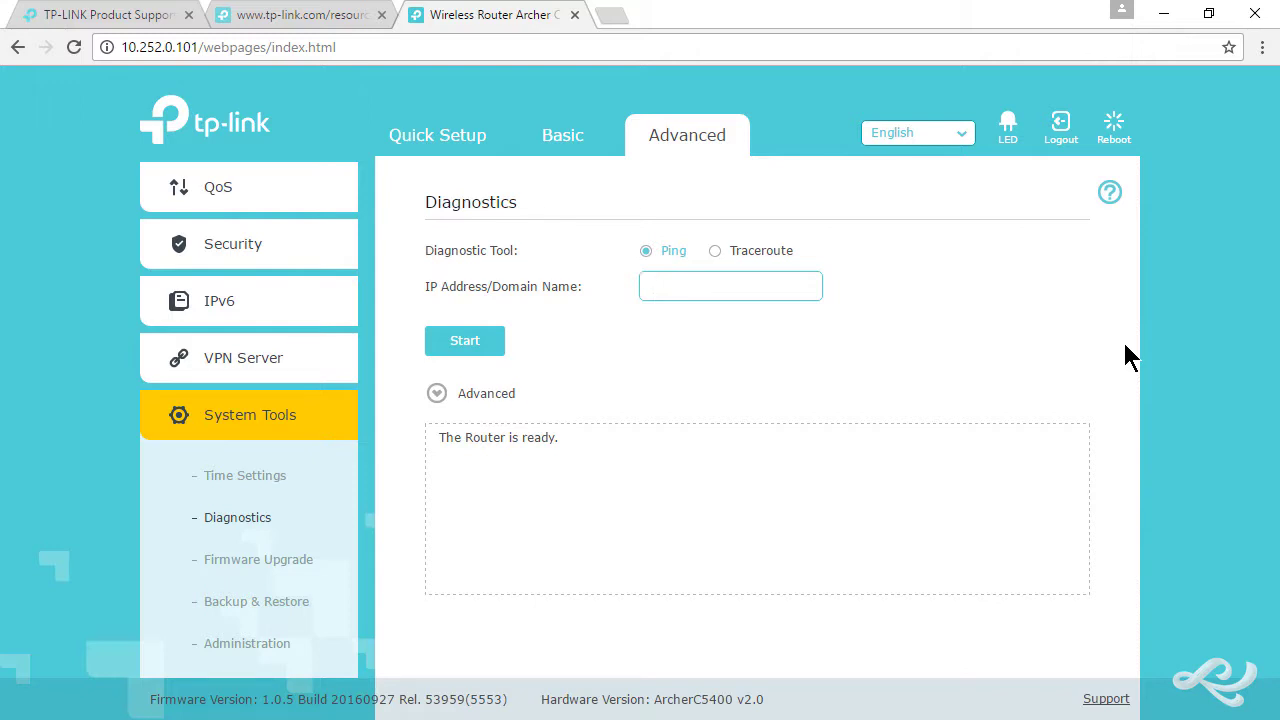
pyautogui.write('example.com')
pyautogui.click(465, 350)
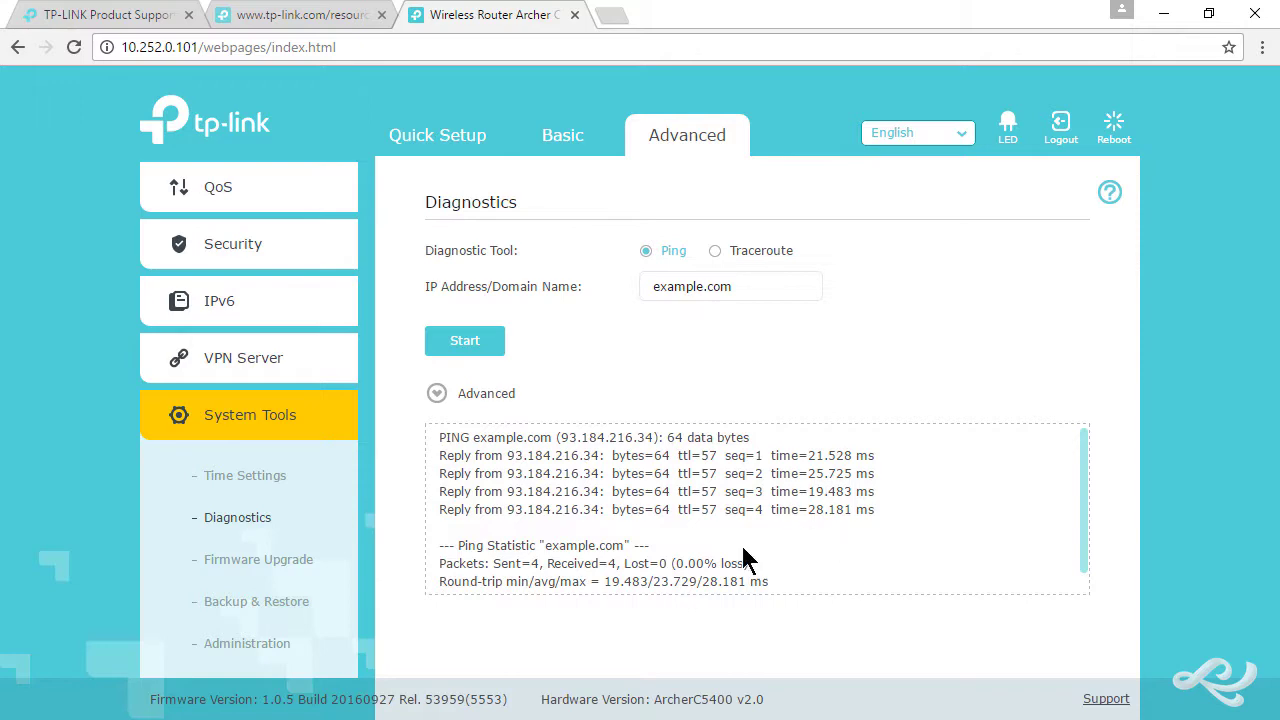
# In PowerShell, run ping example.com from the PC, getting four replies with 0% loss.
pyautogui.hotkey('alt', 'Tab')
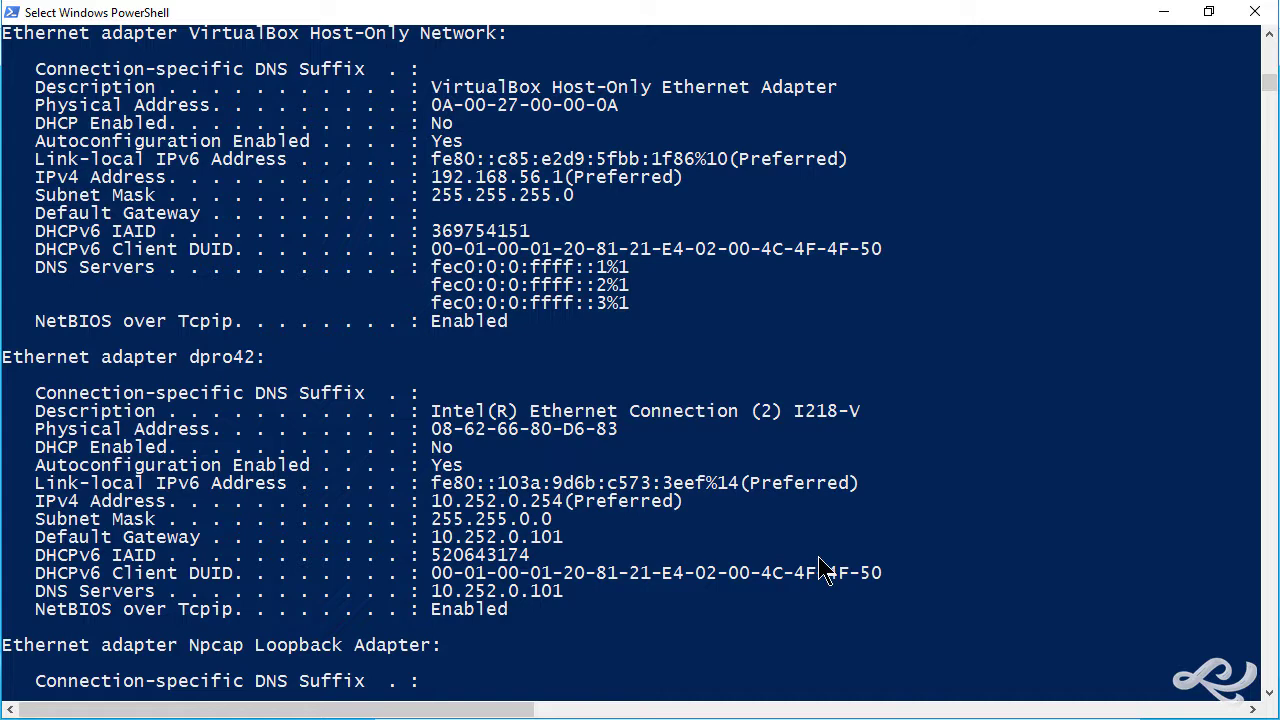
pyautogui.press('Escape')
pyautogui.press('BackSpace')
pyautogui.press('BackSpace')
pyautogui.press('BackSpace')
pyautogui.press('BackSpace')
pyautogui.press('BackSpace')
pyautogui.press('BackSpace')
pyautogui.press('BackSpace')
pyautogui.press('BackSpace')
pyautogui.press('BackSpace')
pyautogui.press('BackSpace')
pyautogui.press('BackSpace')
pyautogui.press('BackSpace')
pyautogui.press('BackSpace')
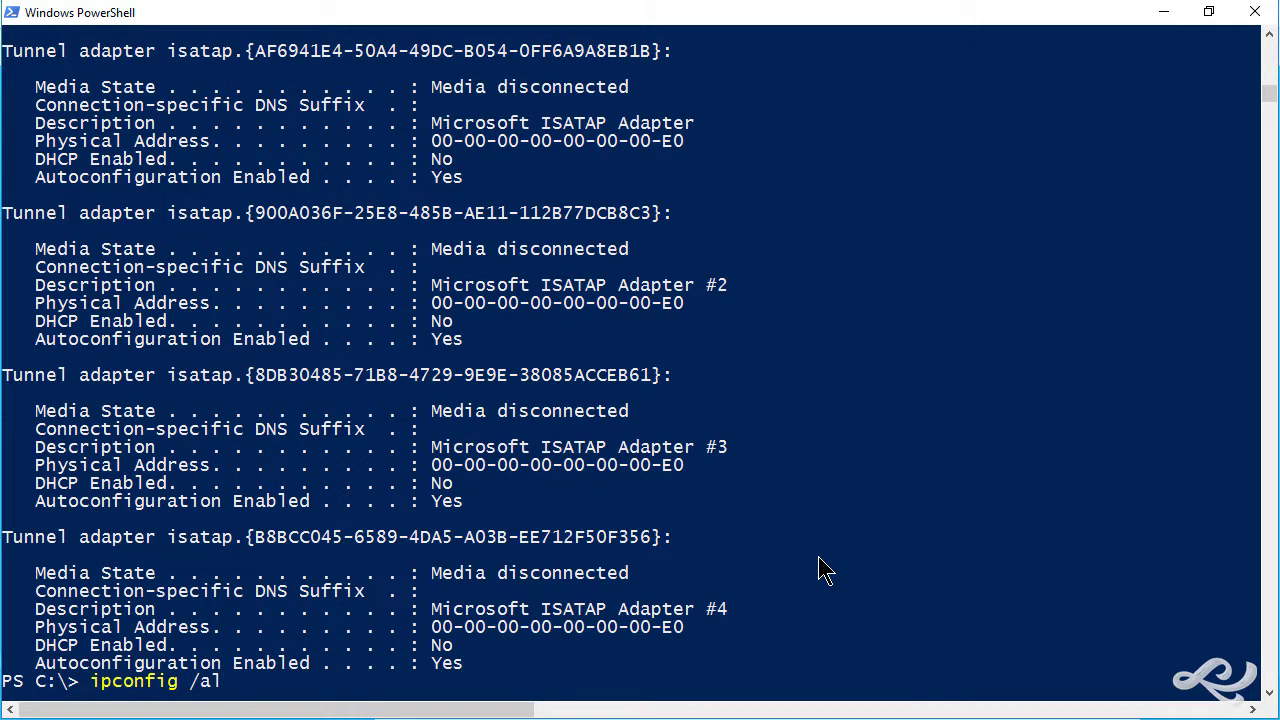
pyautogui.write('ping')
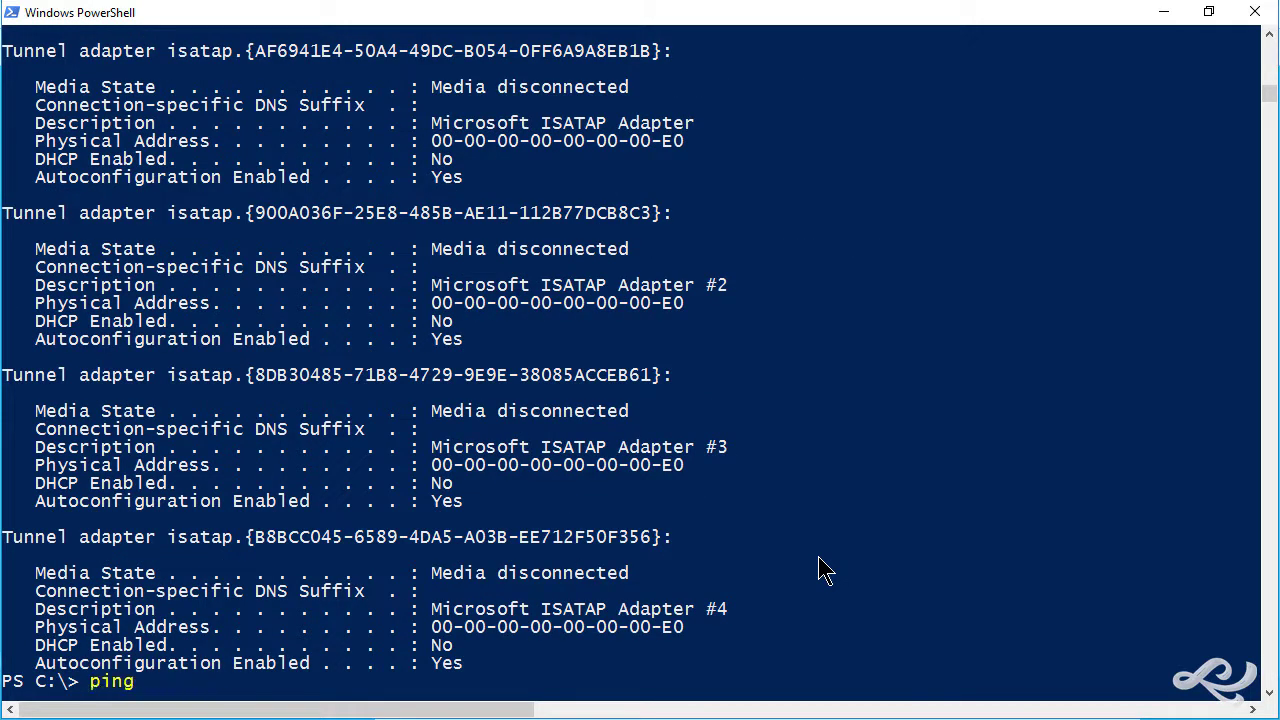
pyautogui.write(' example.com')
pyautogui.press('Return')
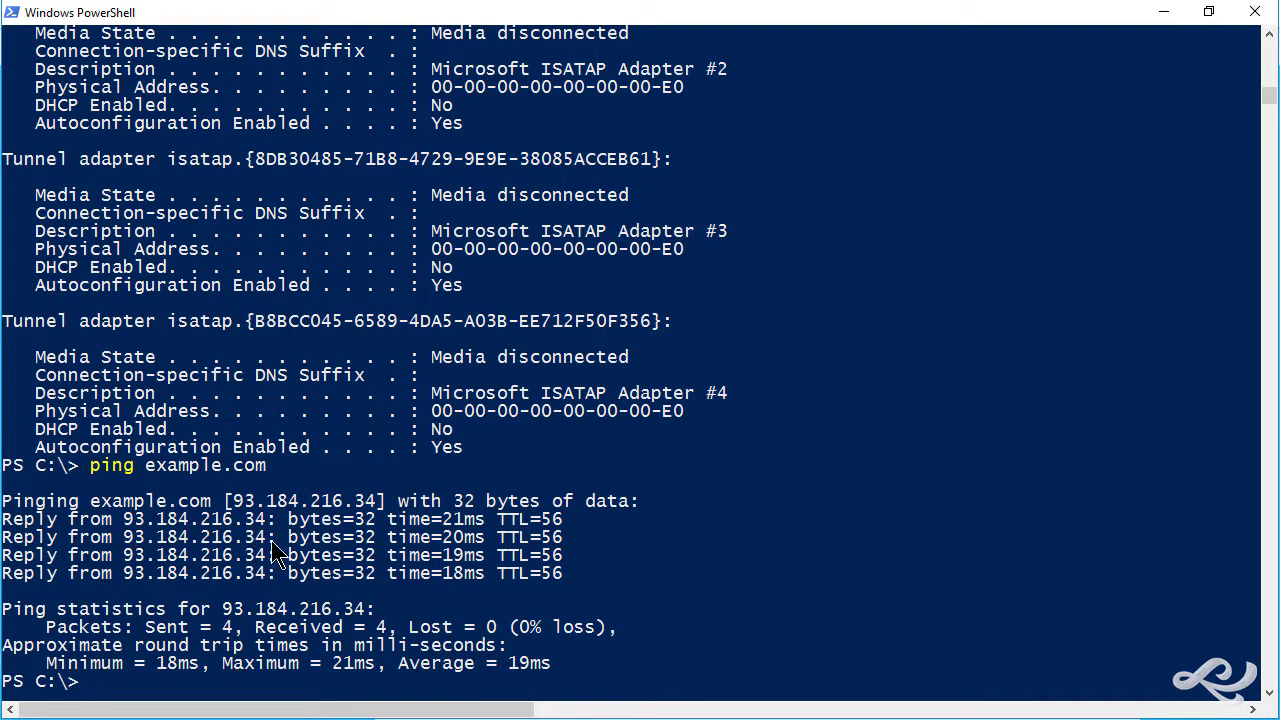
# Return to the router interface and scroll the left sidebar back to the top.
pyautogui.click(1164, 13)
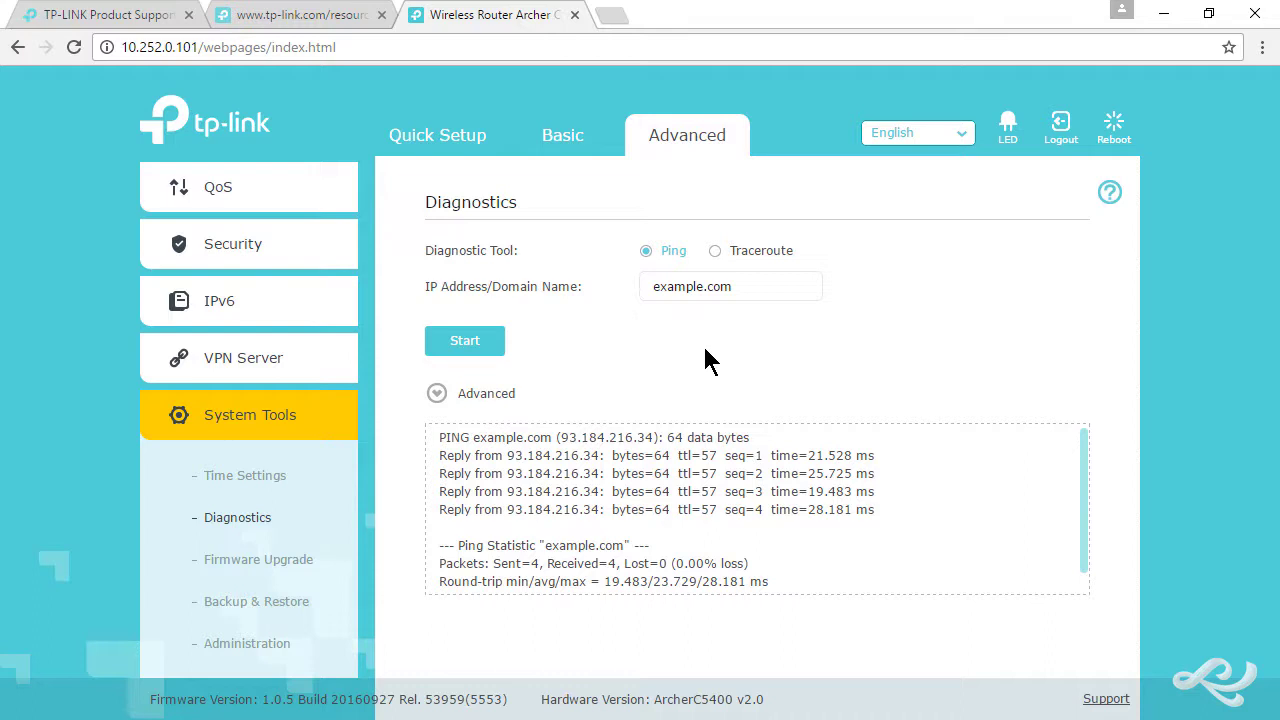
pyautogui.moveTo(368, 553); pyautogui.dragTo(368, 328)
pyautogui.scroll(-6, 365, 345)
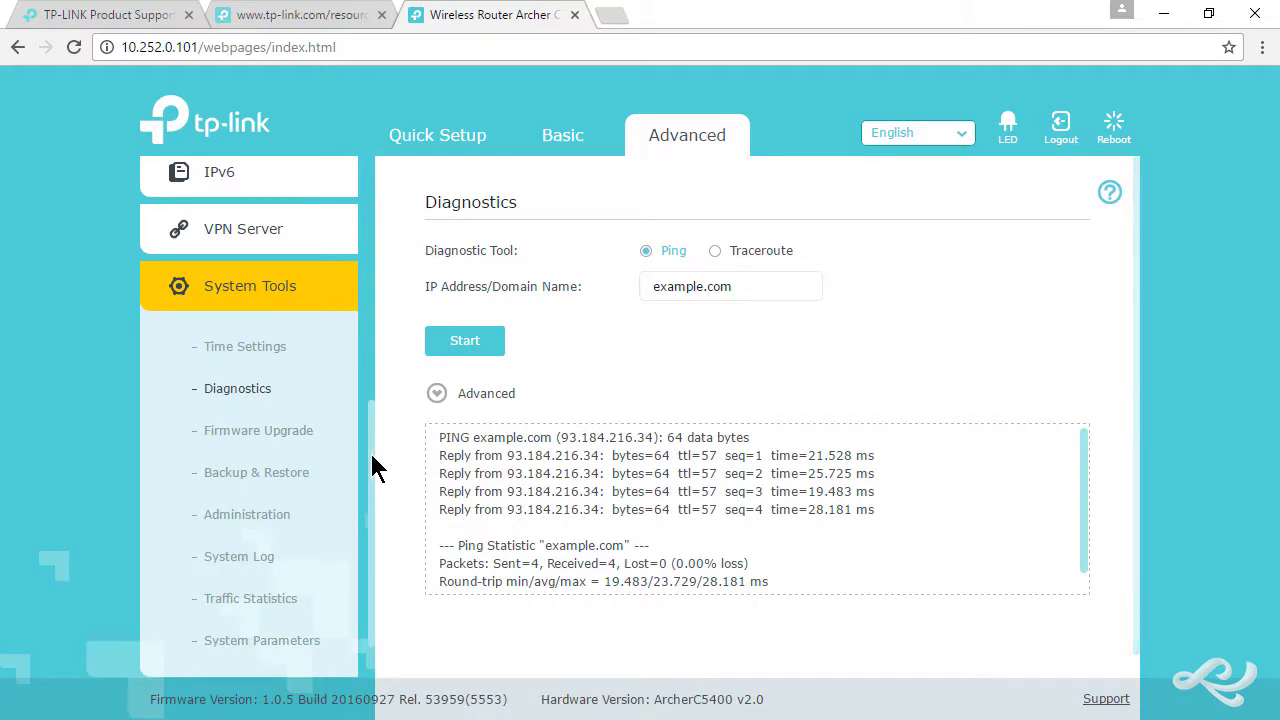
pyautogui.moveTo(371, 466); pyautogui.dragTo(370, 183)
# Review the Static IP settings under Network > Internet, then view the LAN settings page.
pyautogui.click(216, 244)
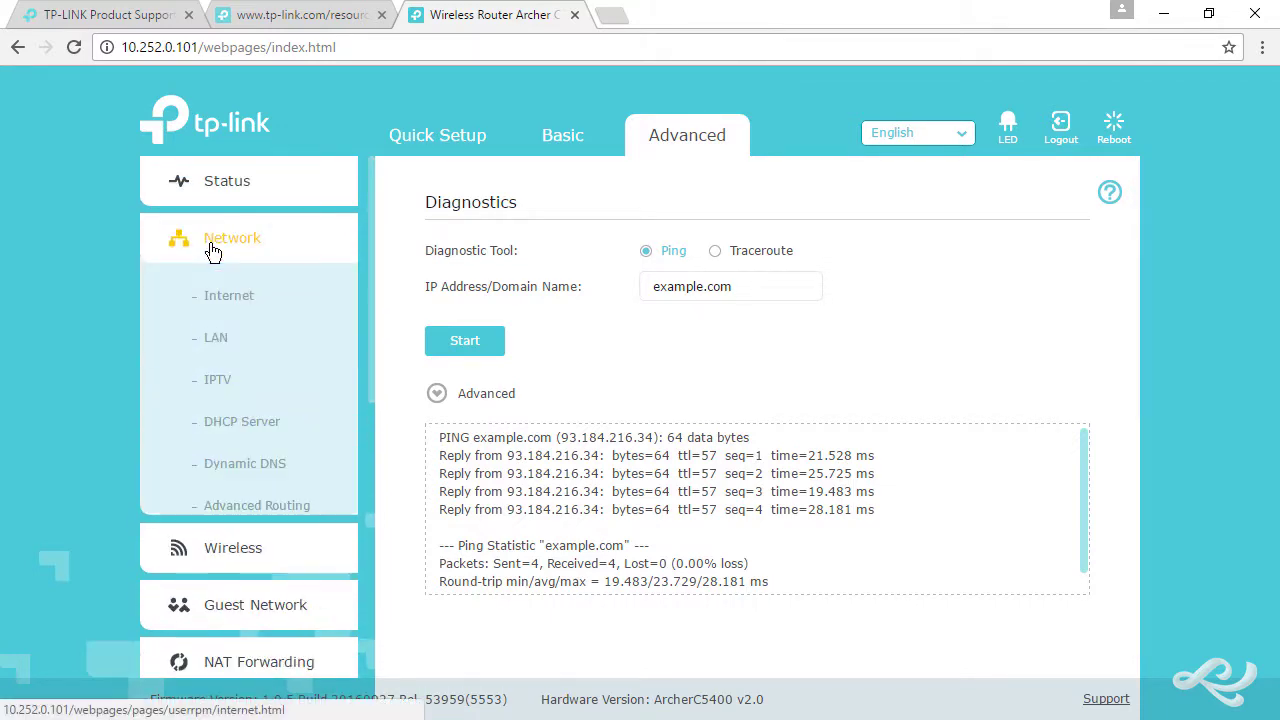
pyautogui.click(228, 306)
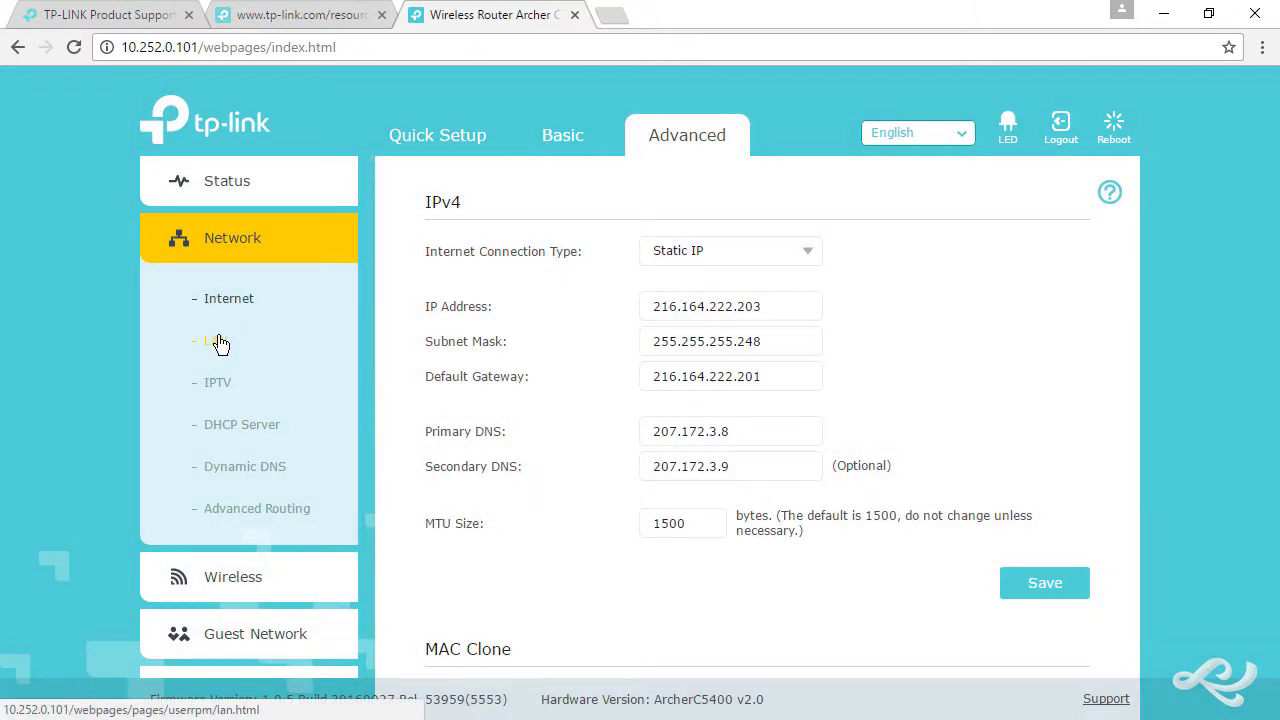
pyautogui.click(219, 343)
pyautogui.click(224, 249)
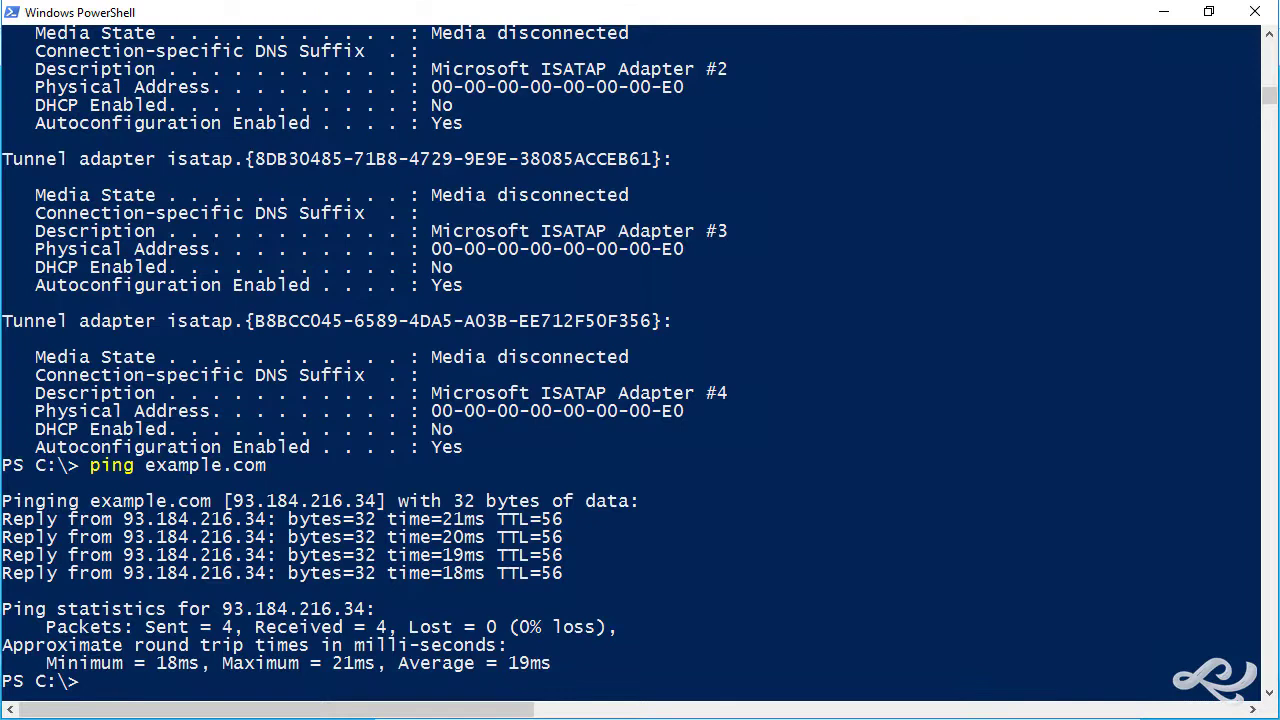
# Re-run ipconfig /all in PowerShell to list full adapter details.
pyautogui.click(886, 512)
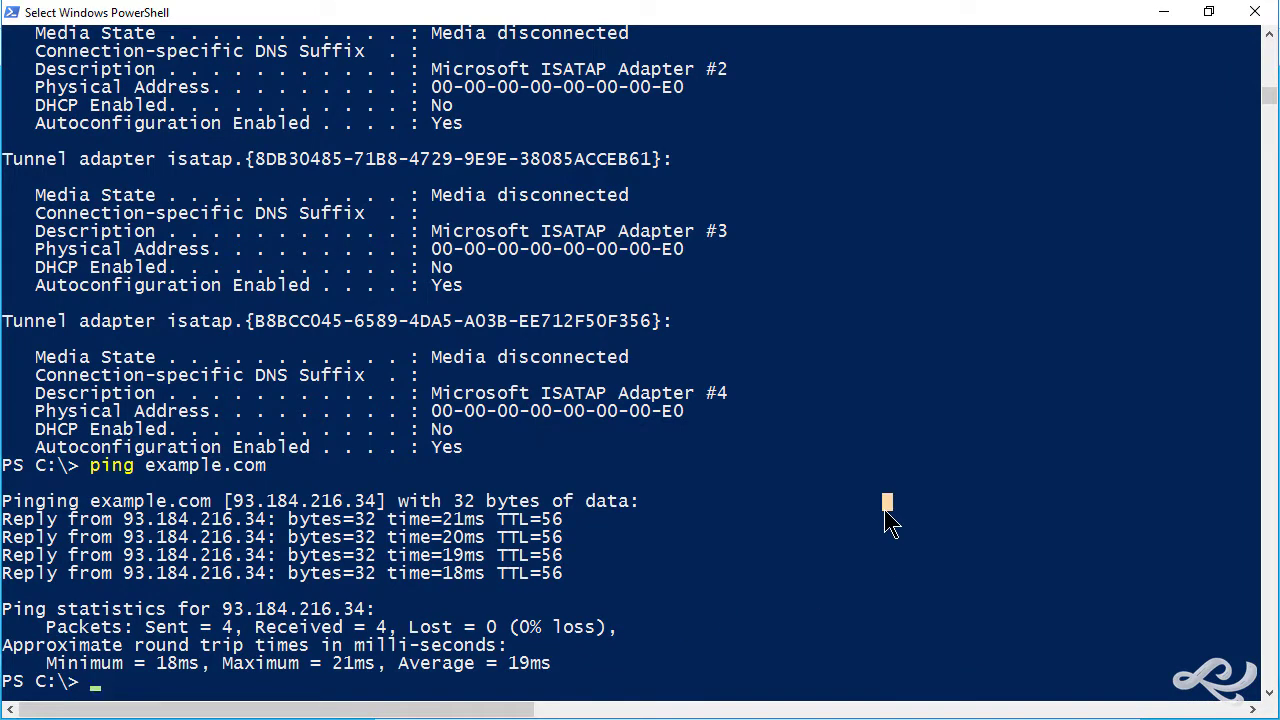
pyautogui.press('Up')
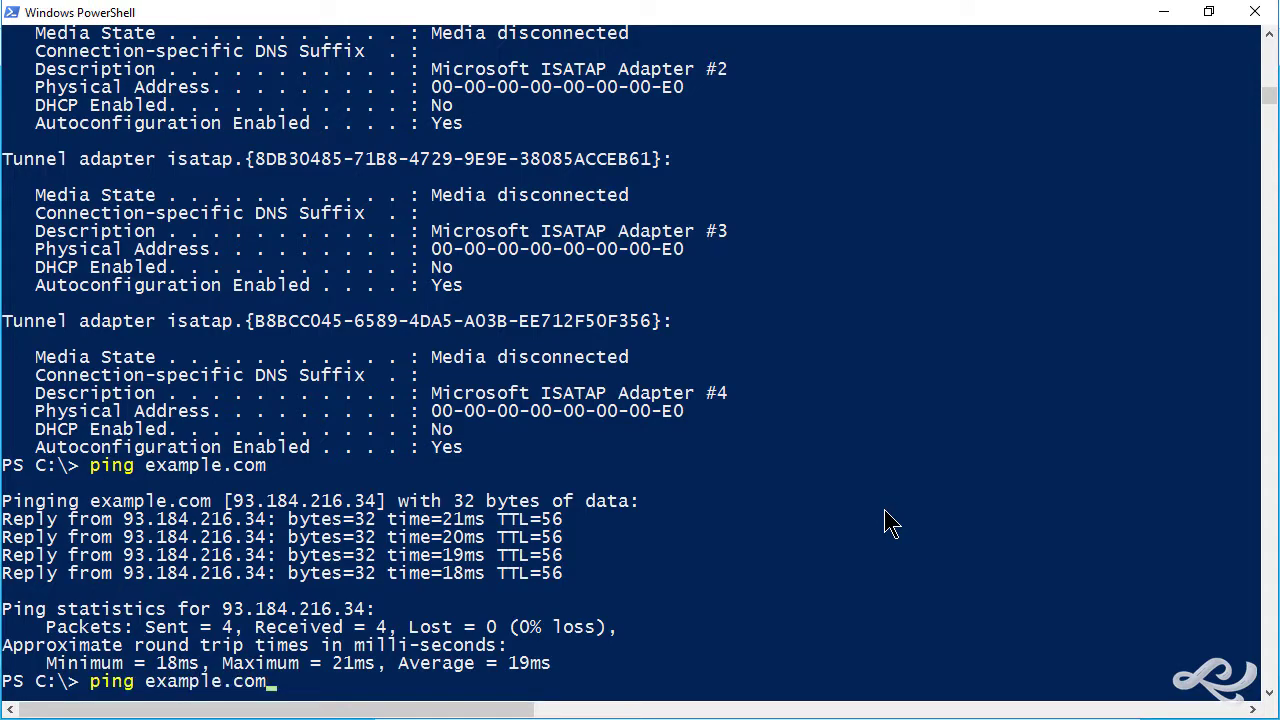
pyautogui.press('Up')
pyautogui.press('Return')
# Highlight main-network's IPv4 192.168.41.202, dpro42's IPv4 10.252.0.254 and its DHCP Enabled: No.
pyautogui.click(874, 523)
pyautogui.scroll(20, 874, 523)
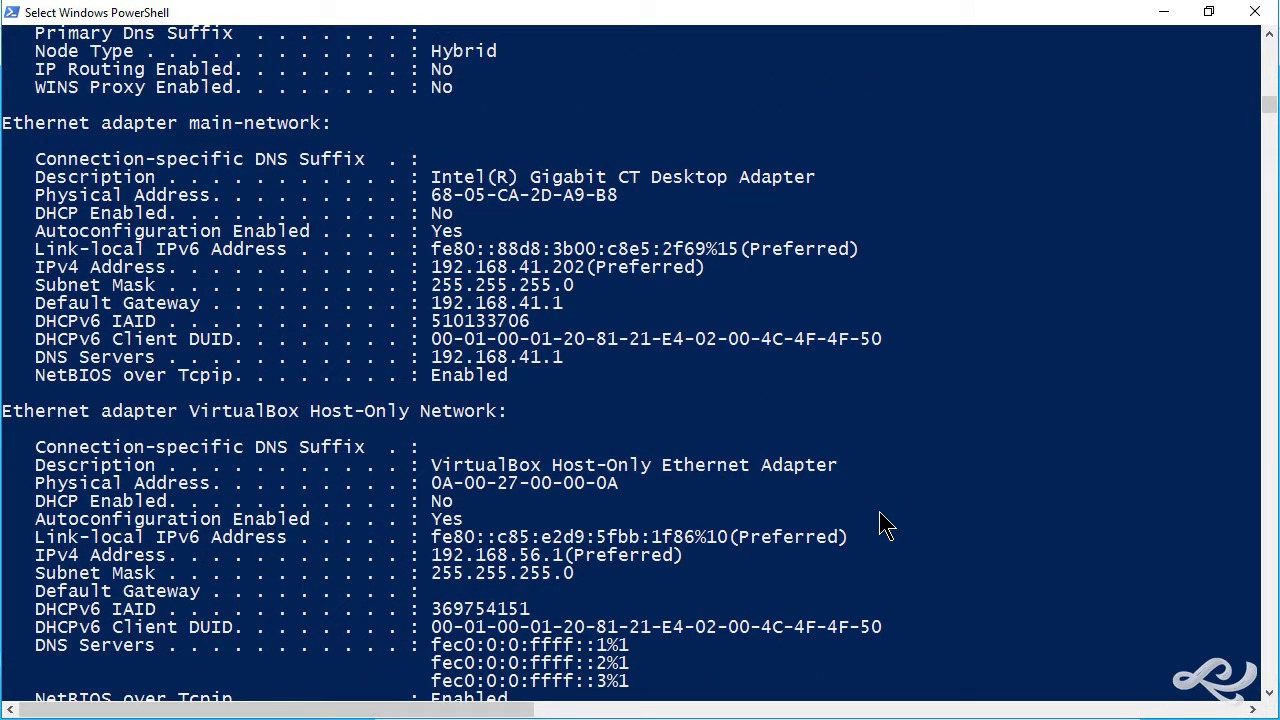
pyautogui.moveTo(190, 124); pyautogui.dragTo(322, 131)
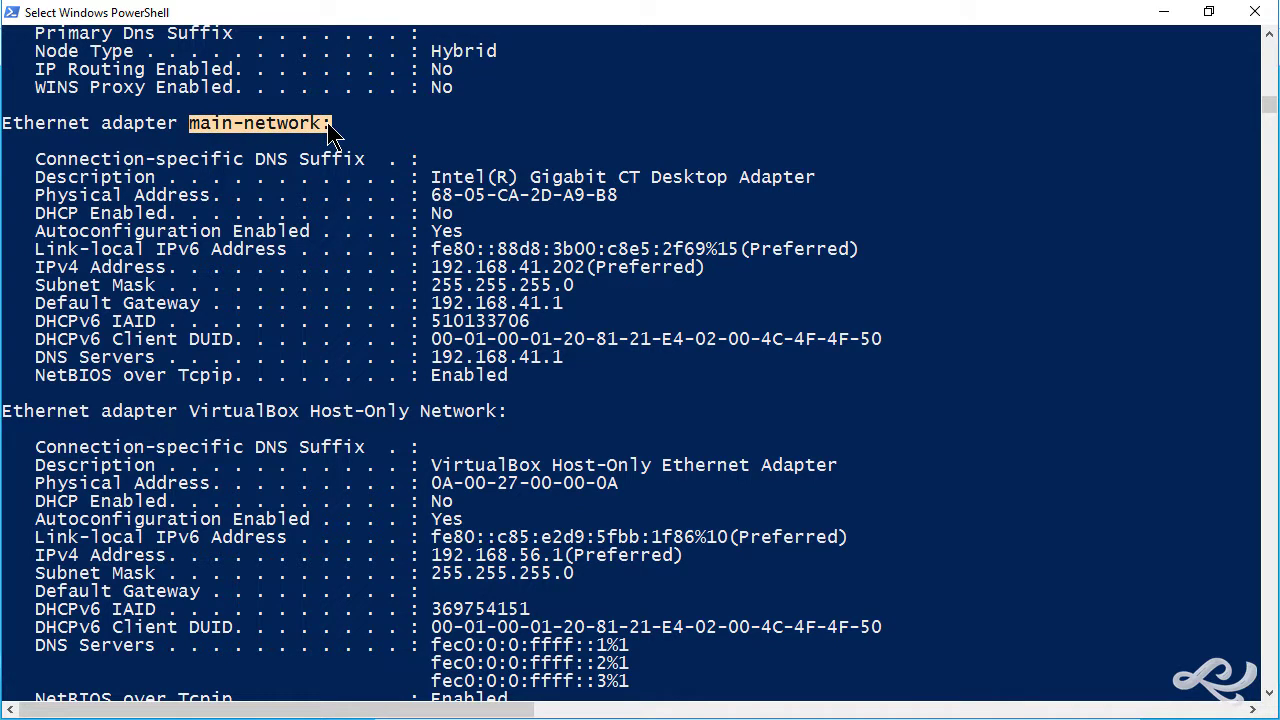
pyautogui.moveTo(433, 268); pyautogui.dragTo(586, 285)
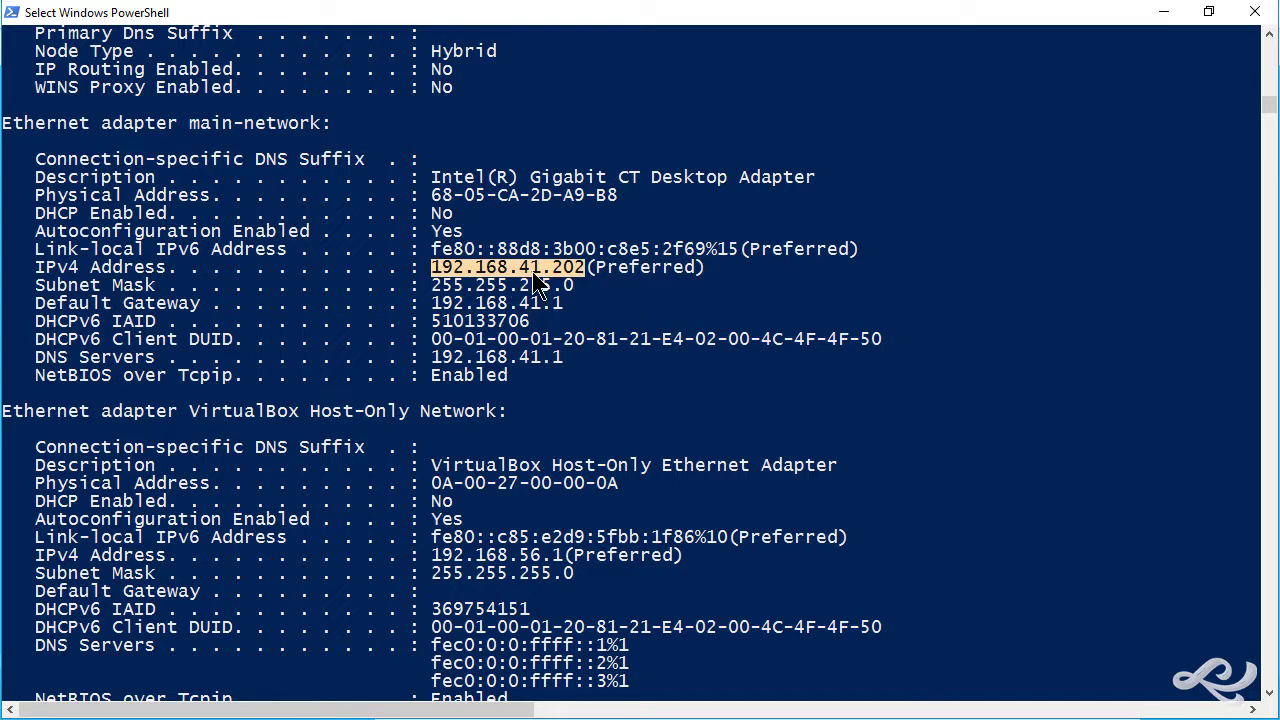
pyautogui.scroll(-8, 725, 352)
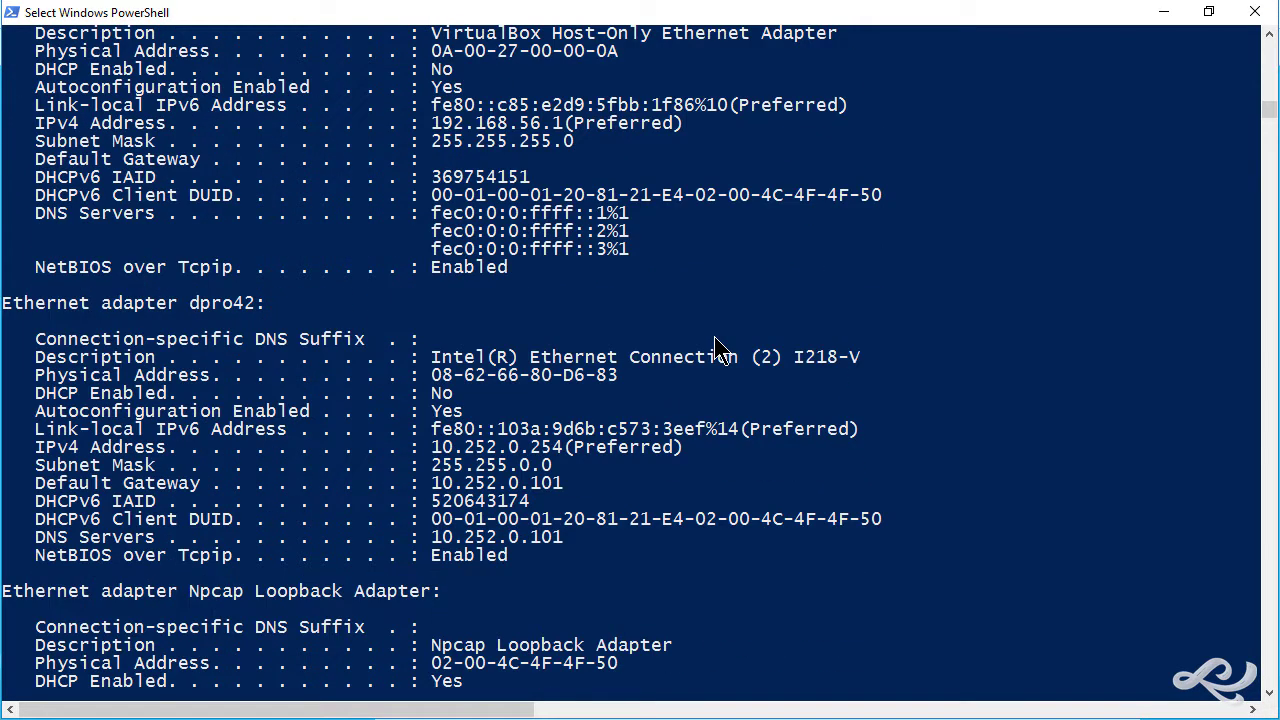
pyautogui.scroll(-2, 718, 350)
pyautogui.moveTo(190, 196); pyautogui.dragTo(265, 201)
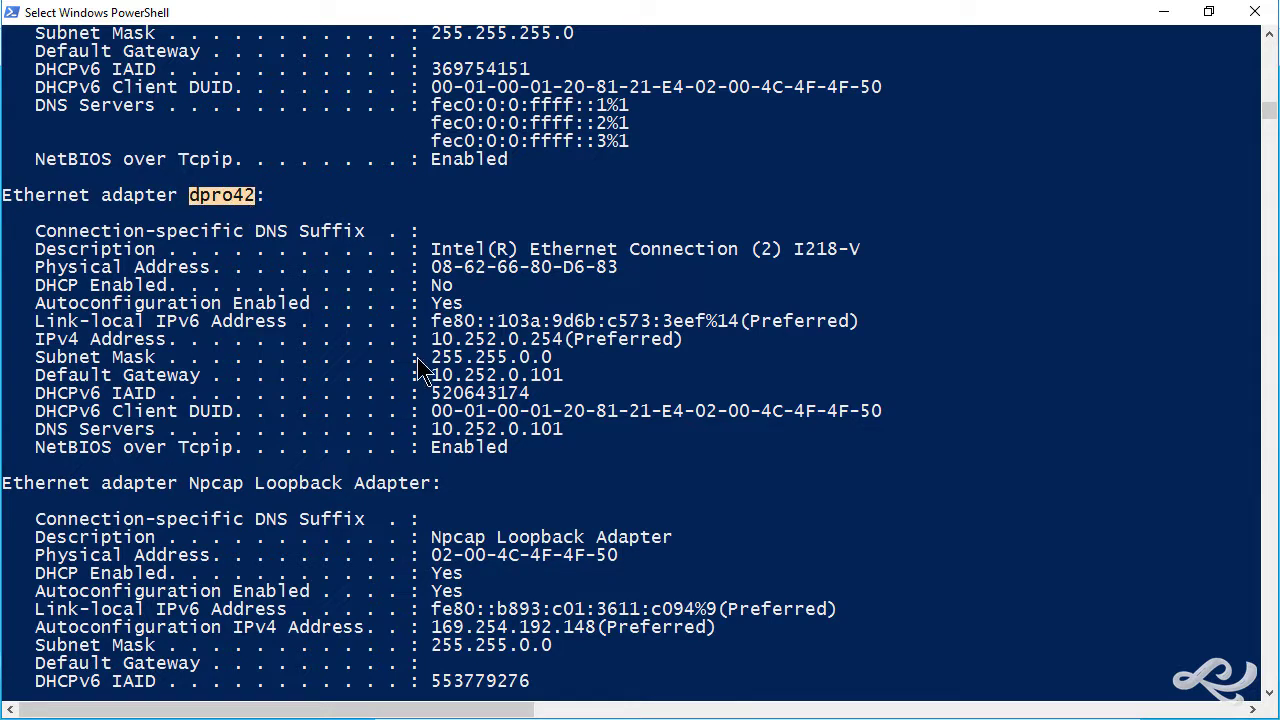
pyautogui.moveTo(432, 340); pyautogui.dragTo(562, 347)
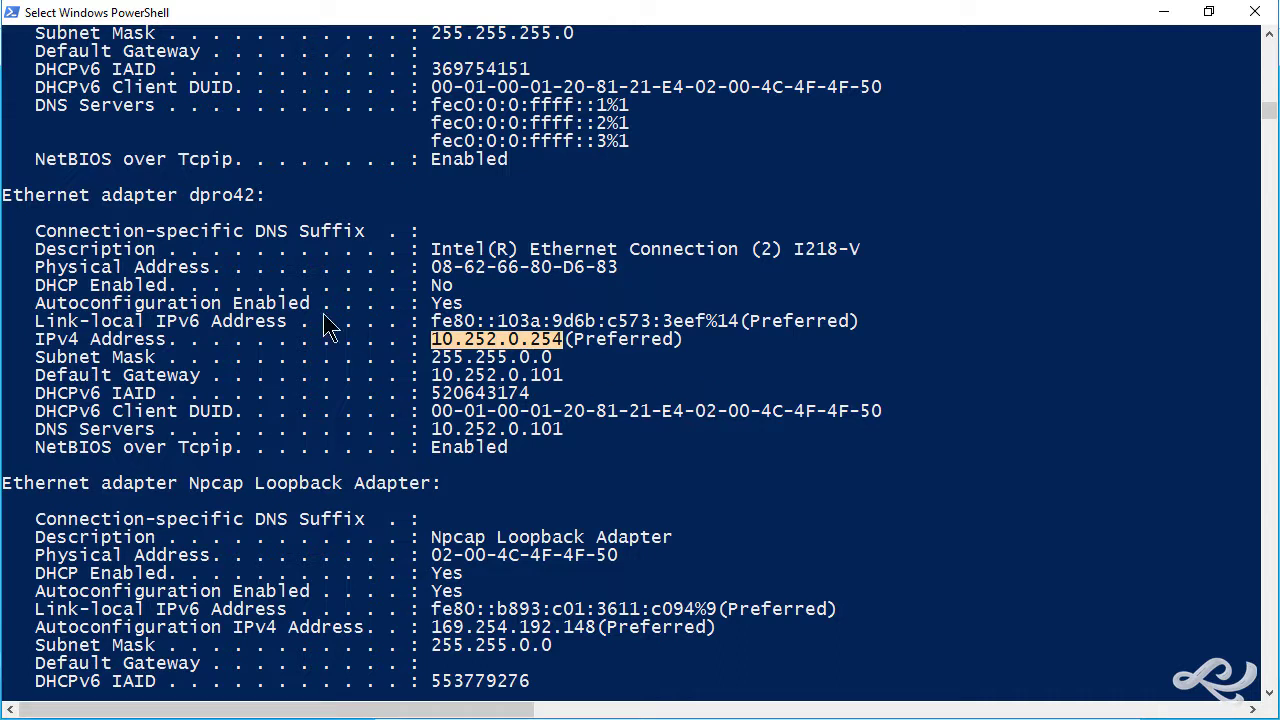
pyautogui.moveTo(36, 286); pyautogui.dragTo(166, 291)
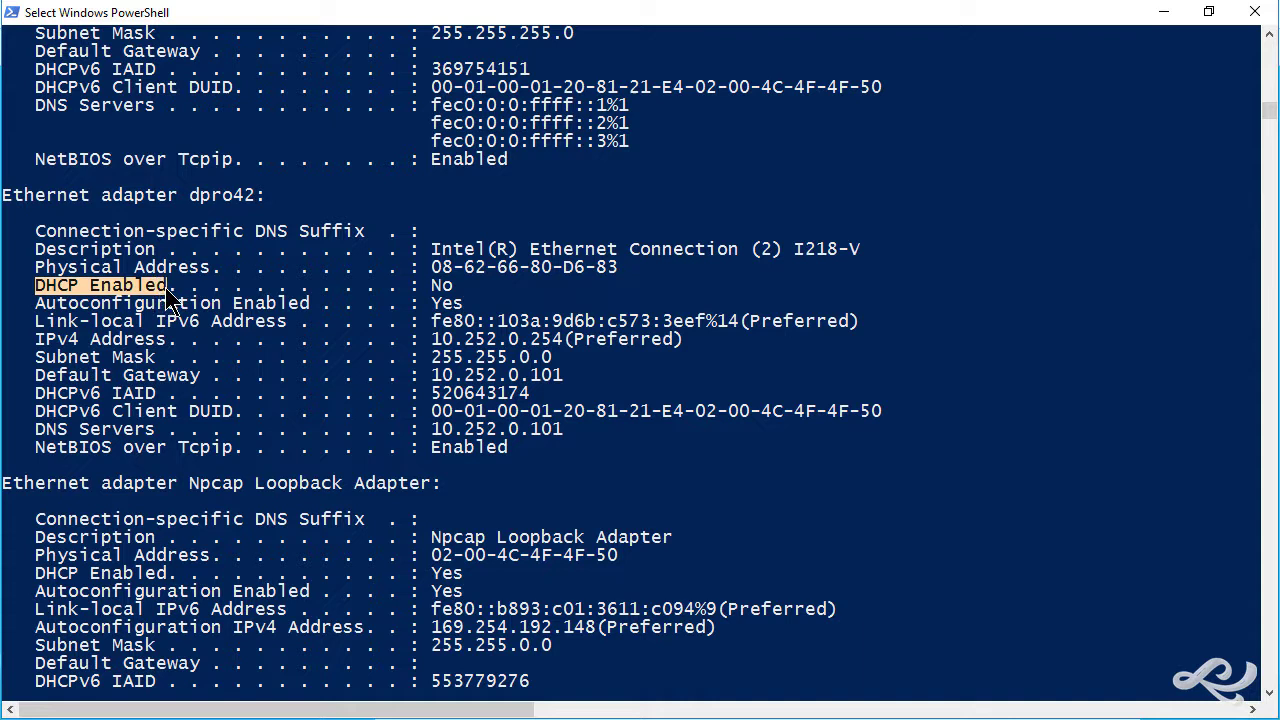
pyautogui.moveTo(433, 288); pyautogui.dragTo(455, 288)
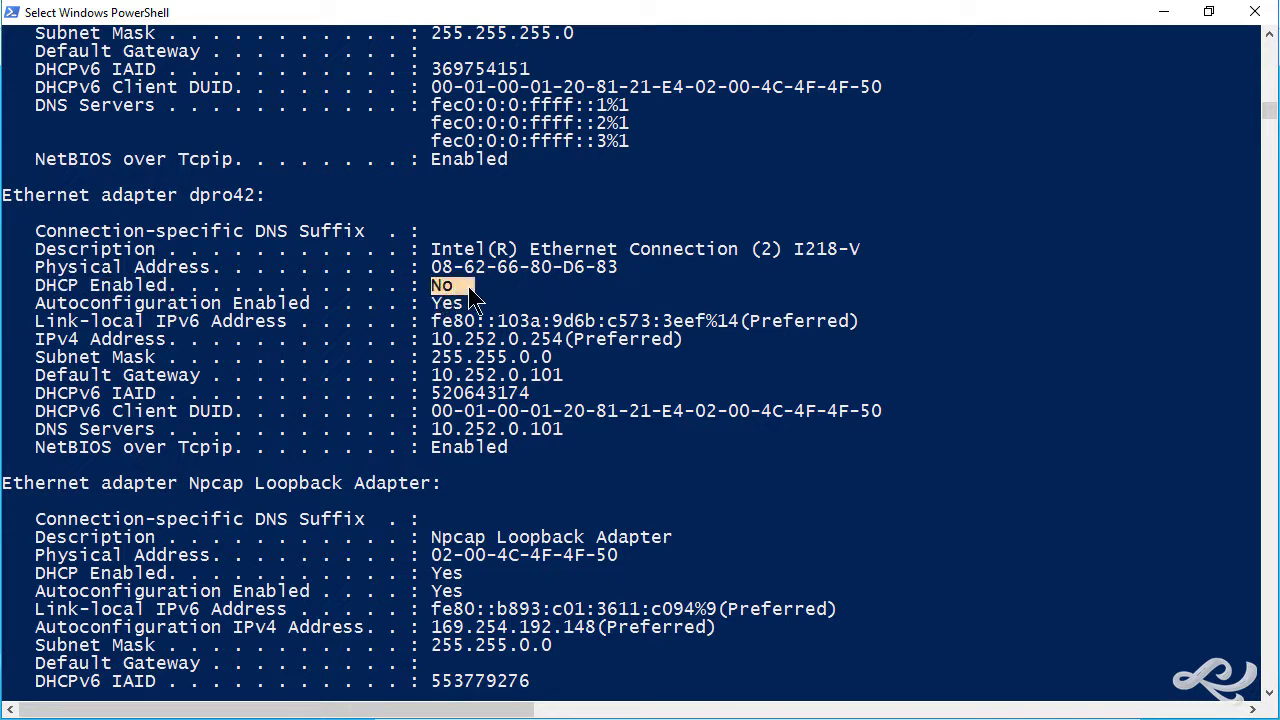
pyautogui.click(634, 360)
# Run netstat -rn and scroll through the routes showing defaults via 192.168.41.1 and 10.252.0.101.
pyautogui.write('netstat ')
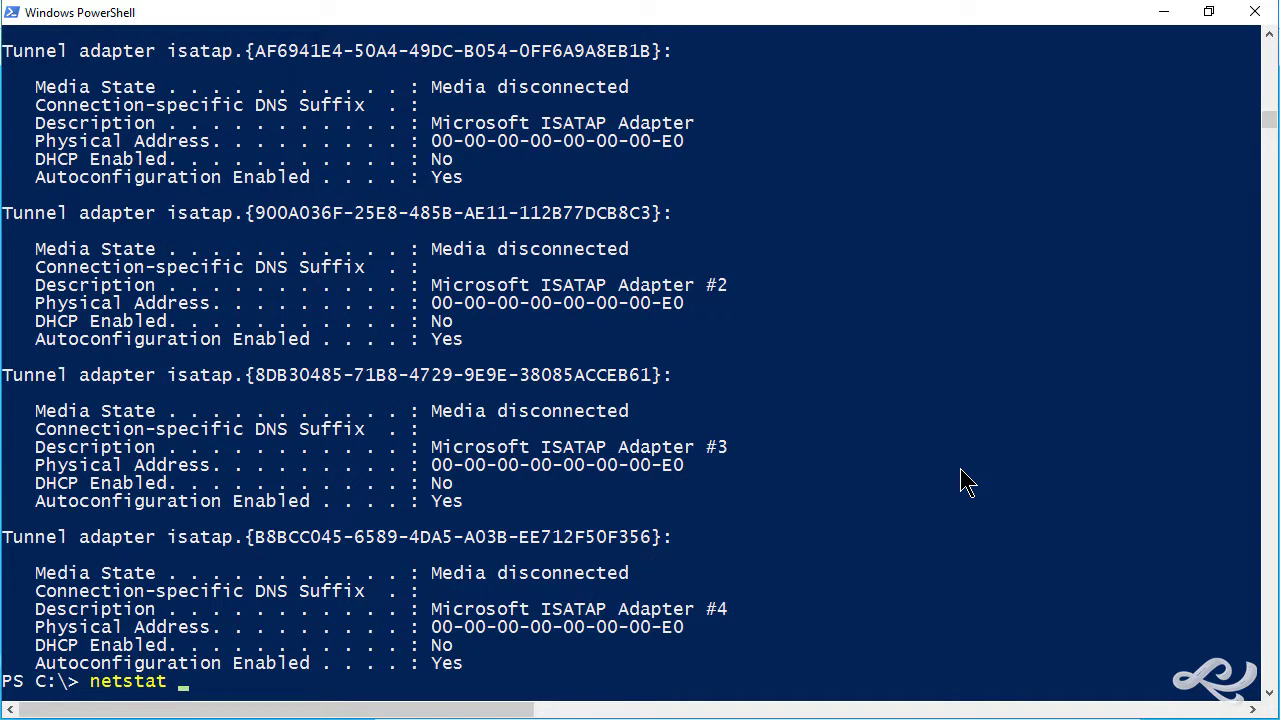
pyautogui.write('-rn')
pyautogui.press('Return')
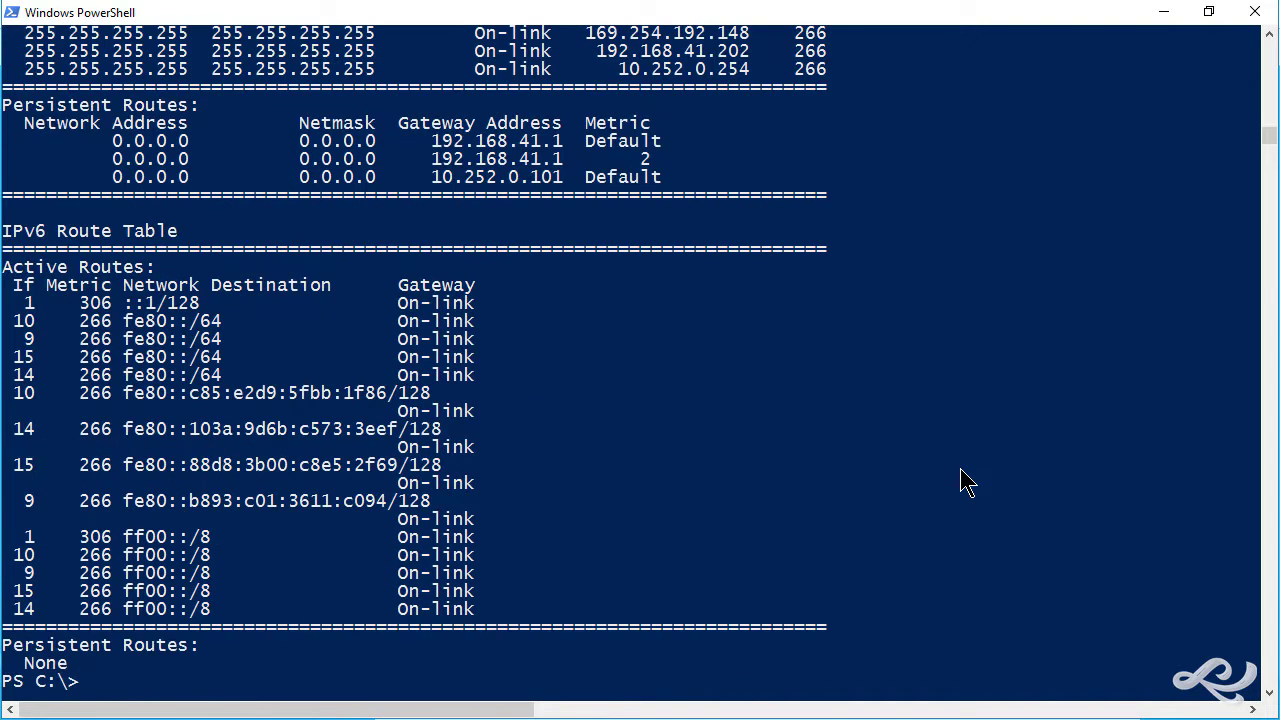
pyautogui.click(660, 395)
pyautogui.scroll(18, 660, 395)
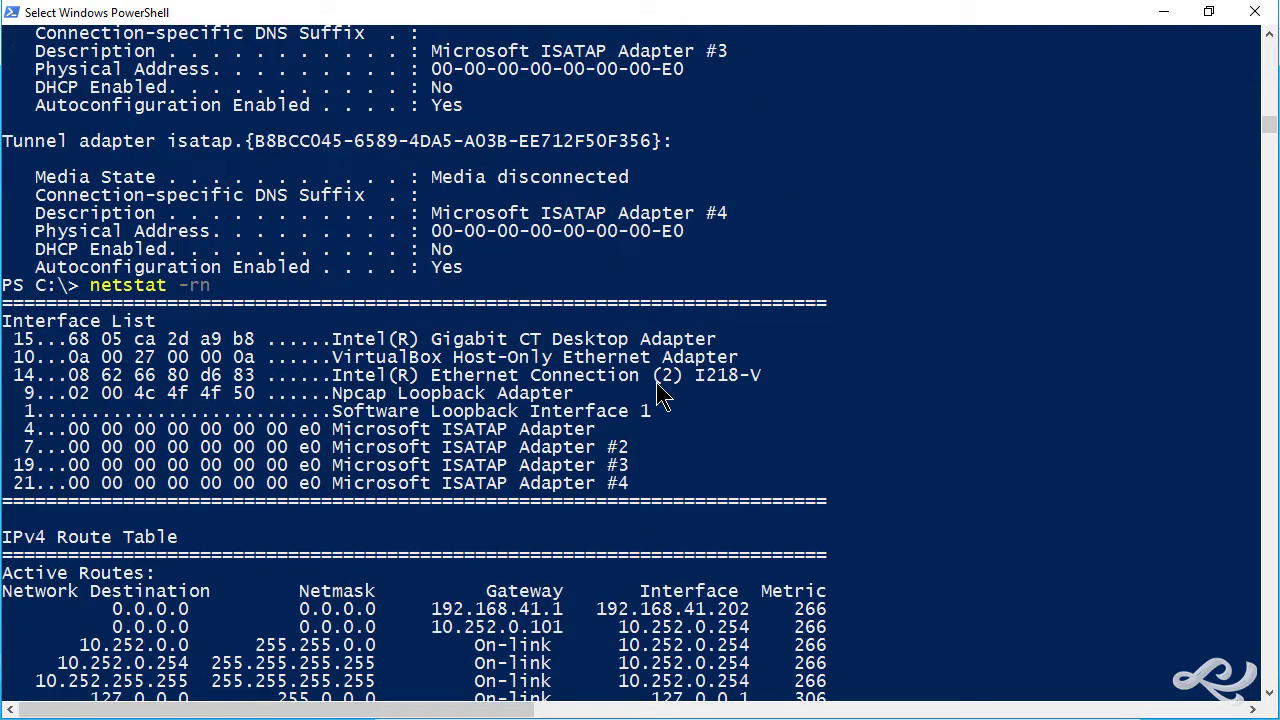
pyautogui.scroll(-3, 565, 368)
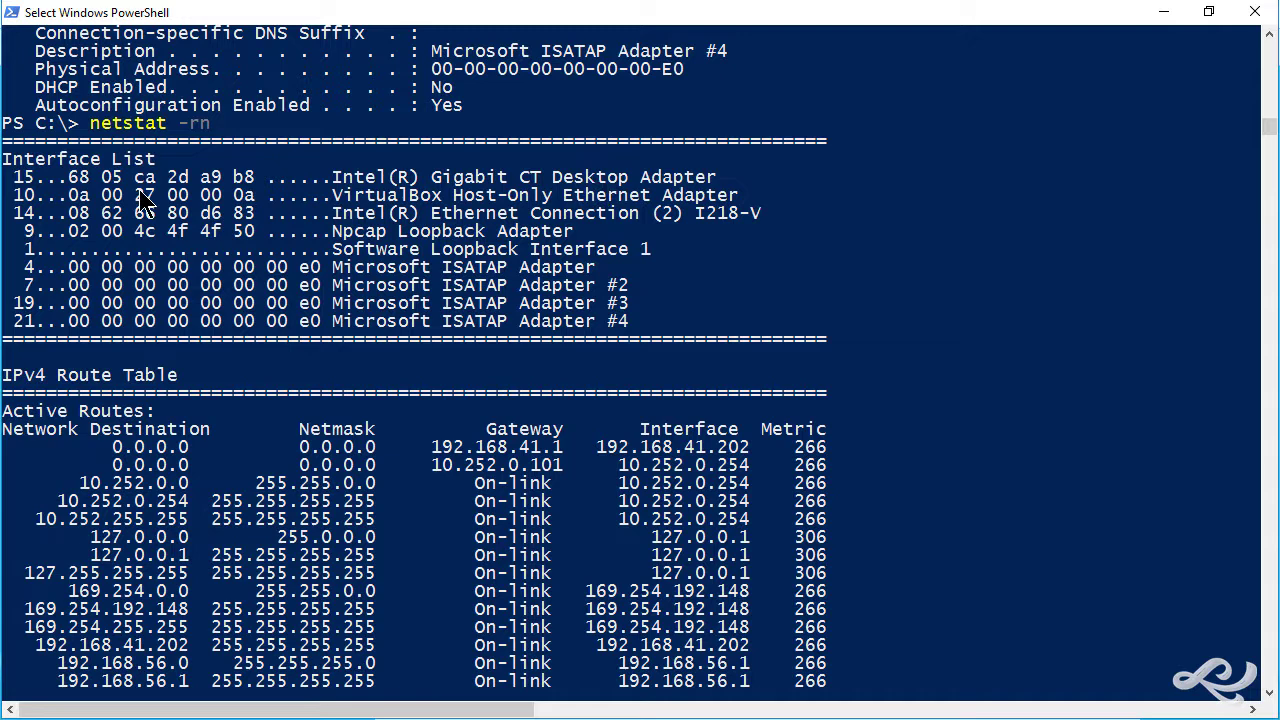
pyautogui.scroll(-4, 785, 255)
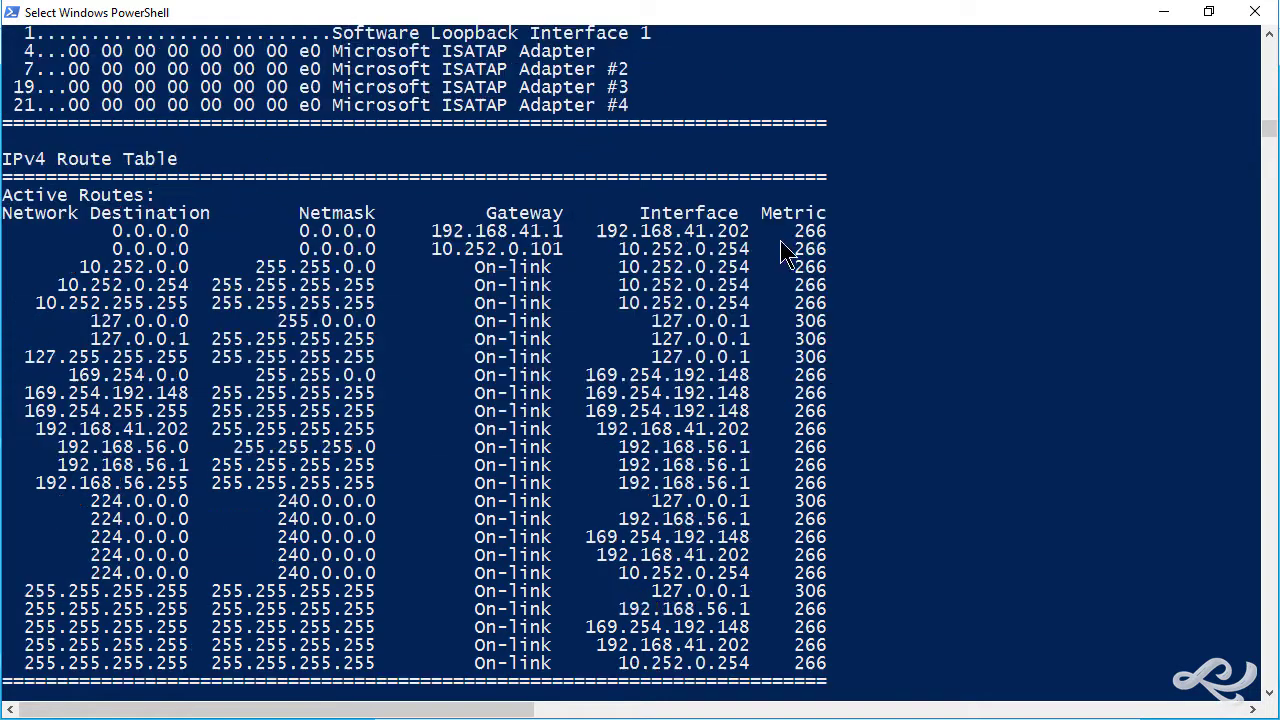
pyautogui.scroll(-1, 785, 255)
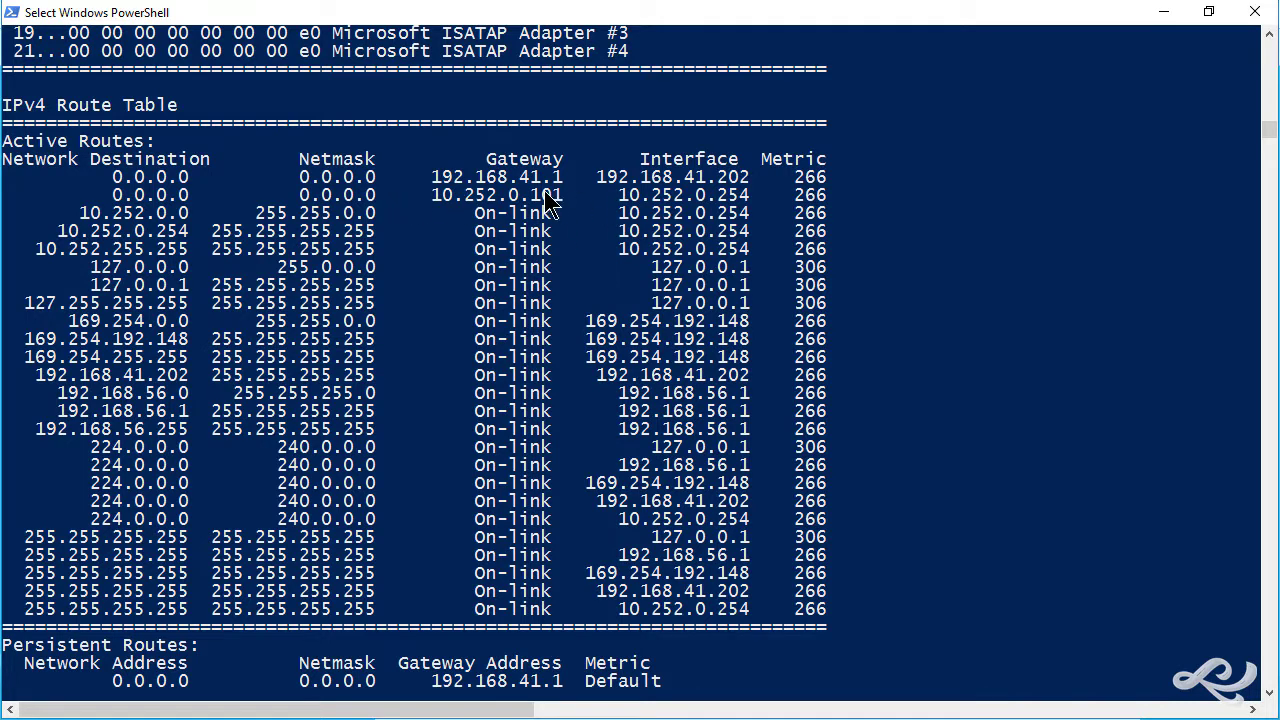
# Read through the IPv4 and persistent routes, then minimize PowerShell to reveal the router's LAN page.
pyautogui.scroll(-2, 616, 210)
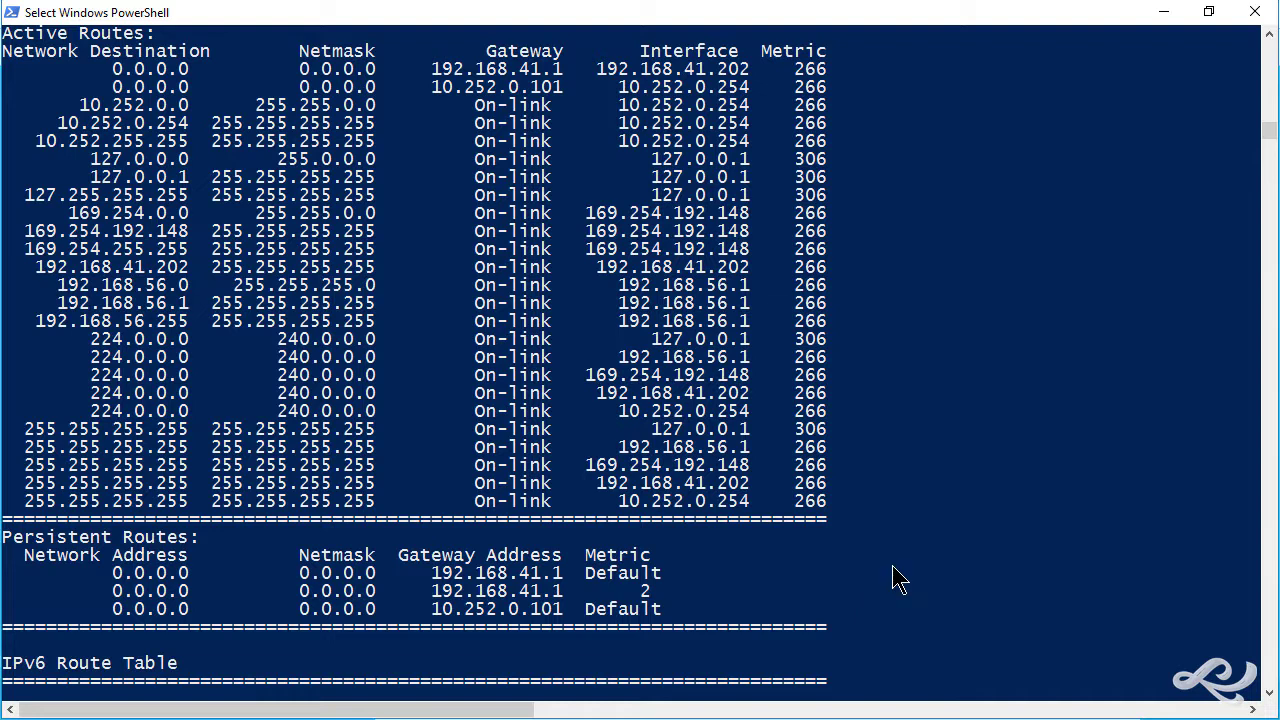
pyautogui.scroll(2, 895, 578)
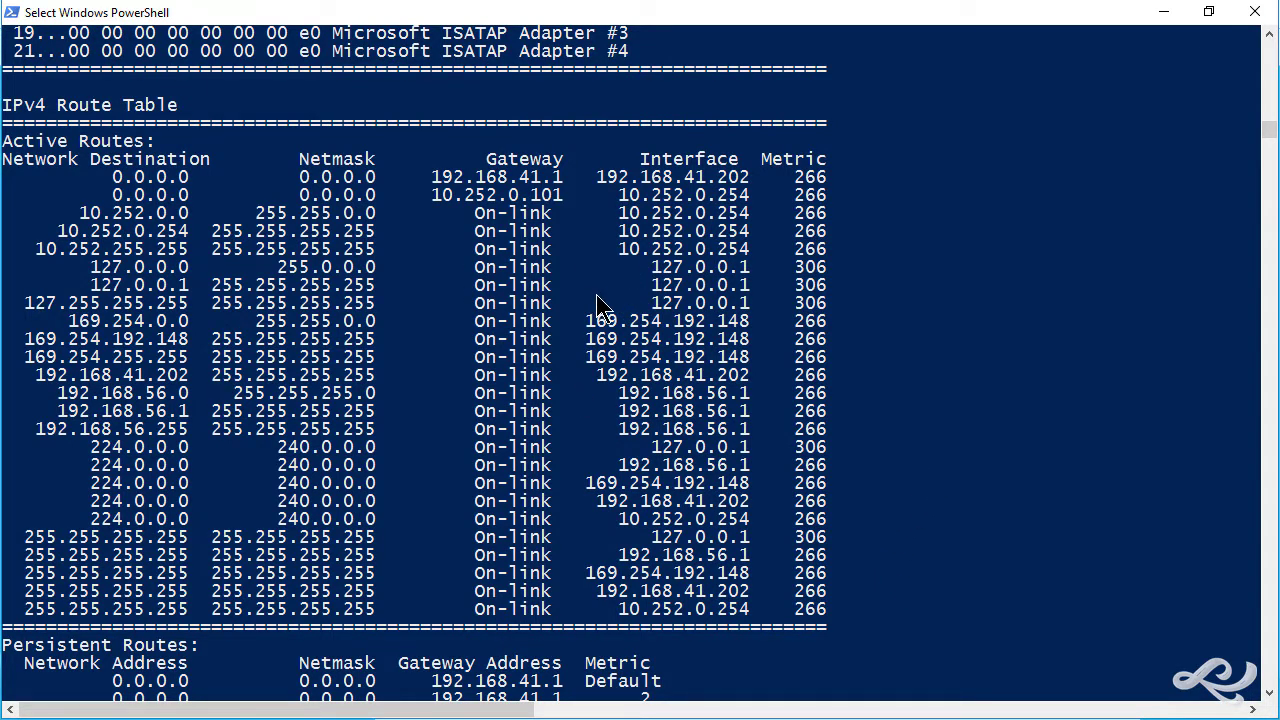
pyautogui.scroll(-4, 600, 305)
pyautogui.scroll(2, 600, 308)
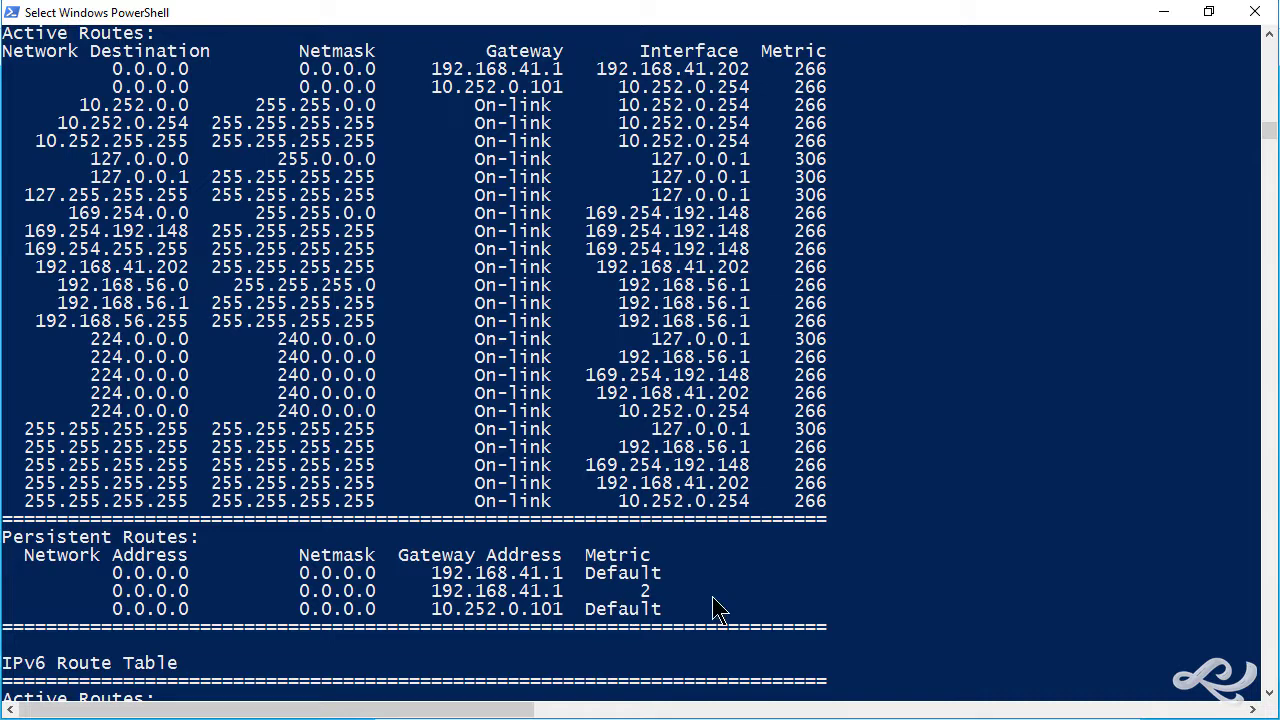
pyautogui.click(1008, 538)
pyautogui.scroll(-2, 1005, 545)
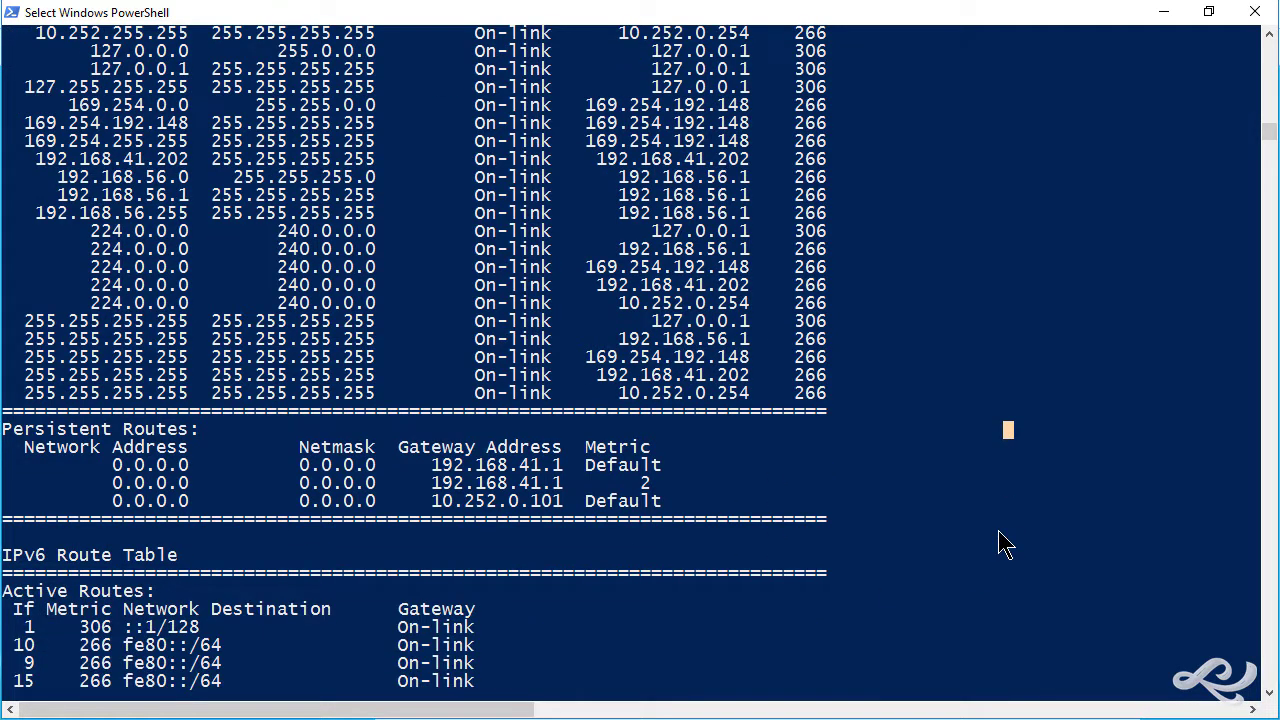
pyautogui.scroll(3, 1005, 545)
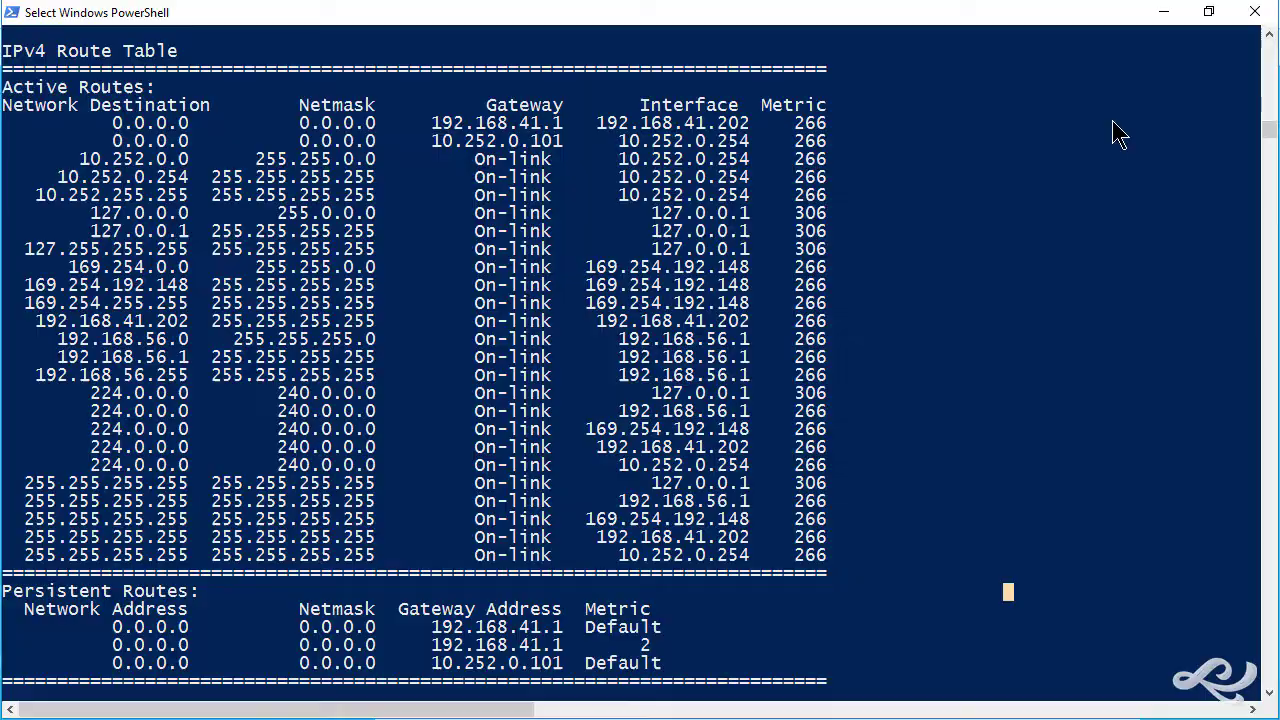
pyautogui.click(1163, 12)
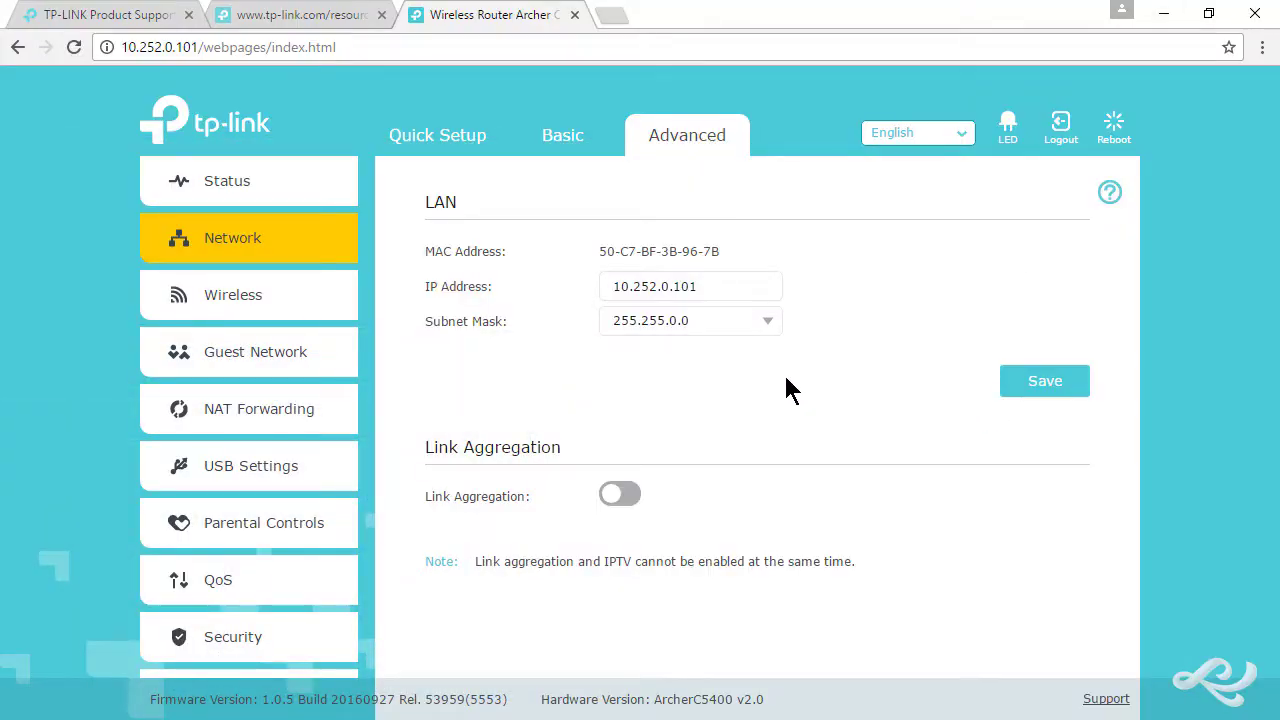
# Open the Status page and check Internet shows Static IP 216.164.222.203 and LAN 10.252.0.101 with DHCP on.
pyautogui.click(236, 186)
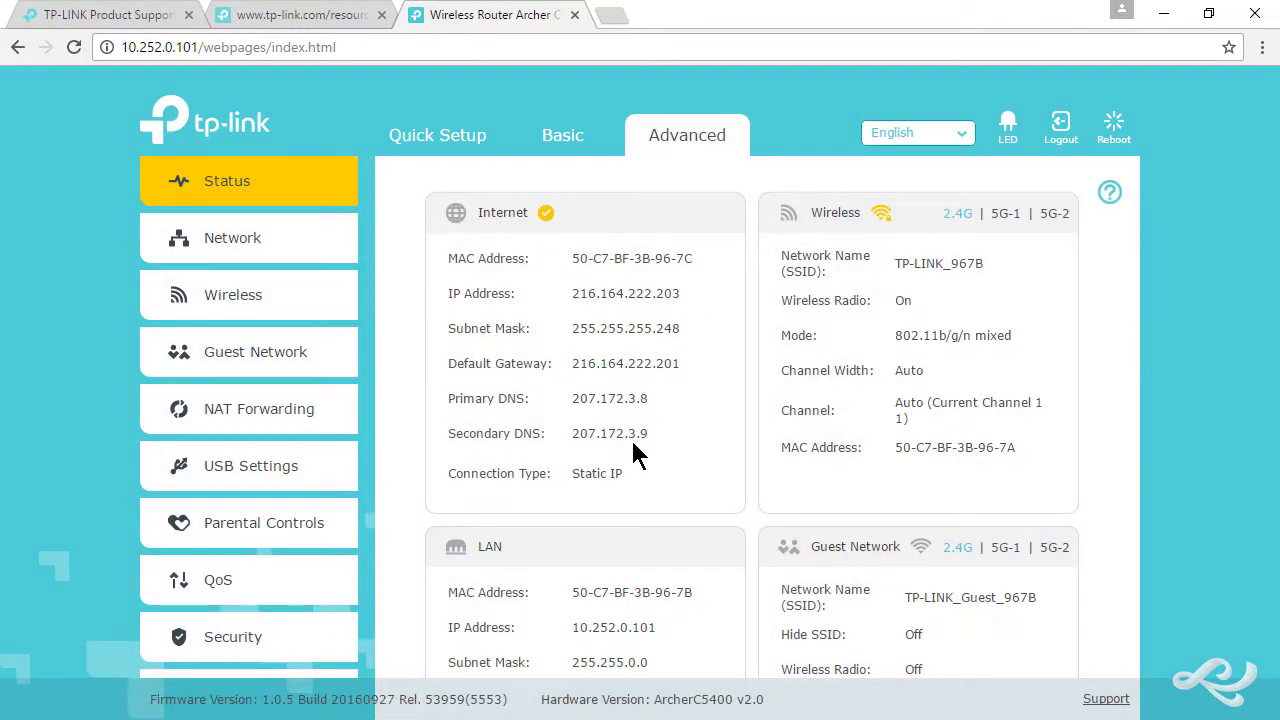
pyautogui.scroll(-1, 635, 350)
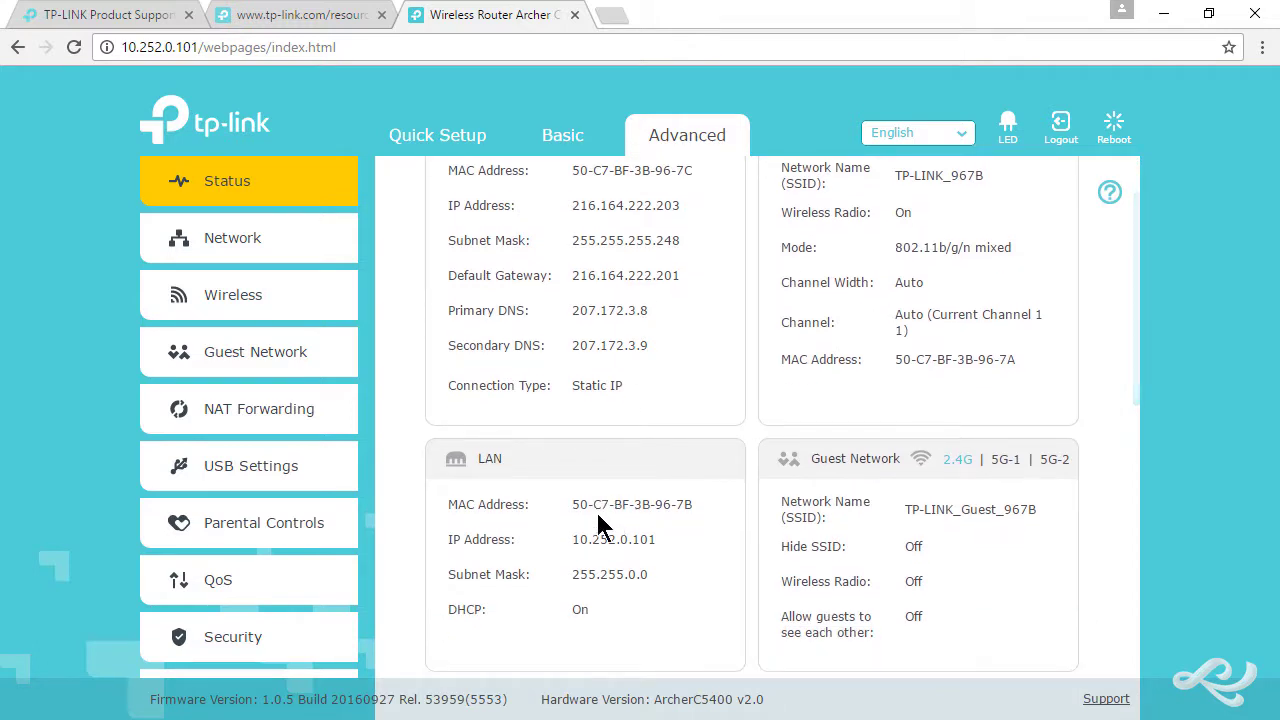
pyautogui.scroll(1, 651, 524)
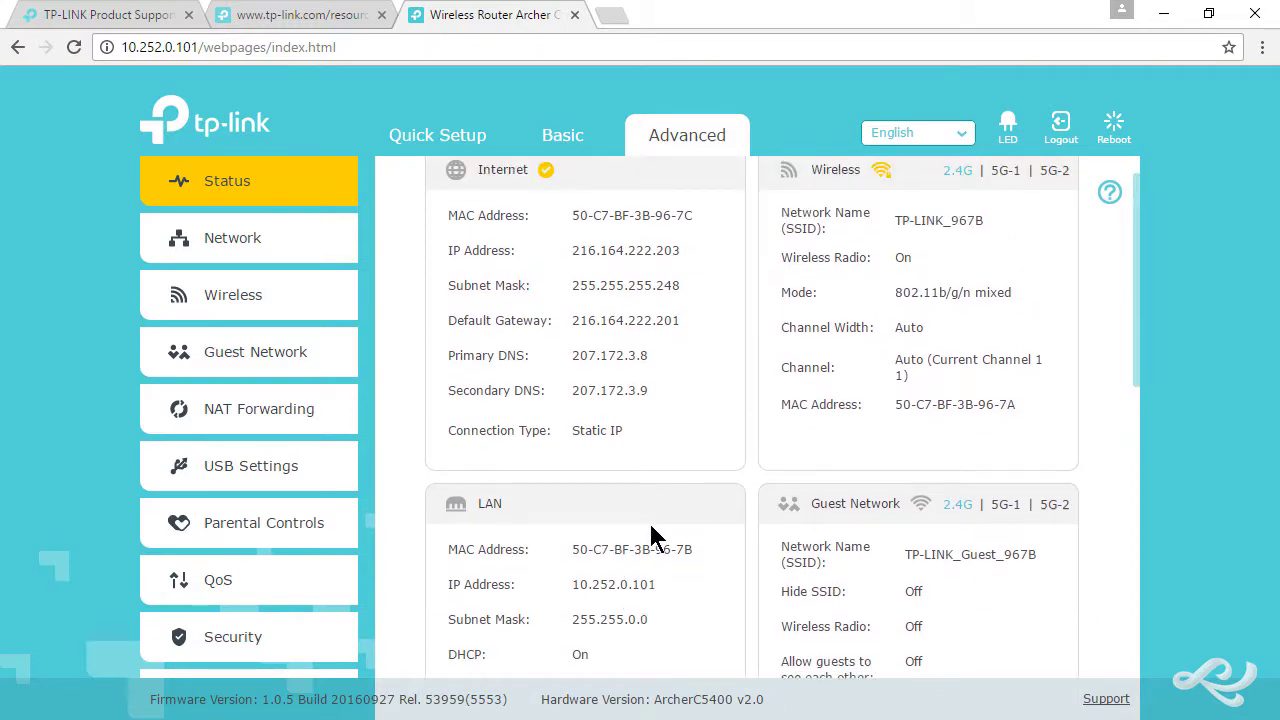